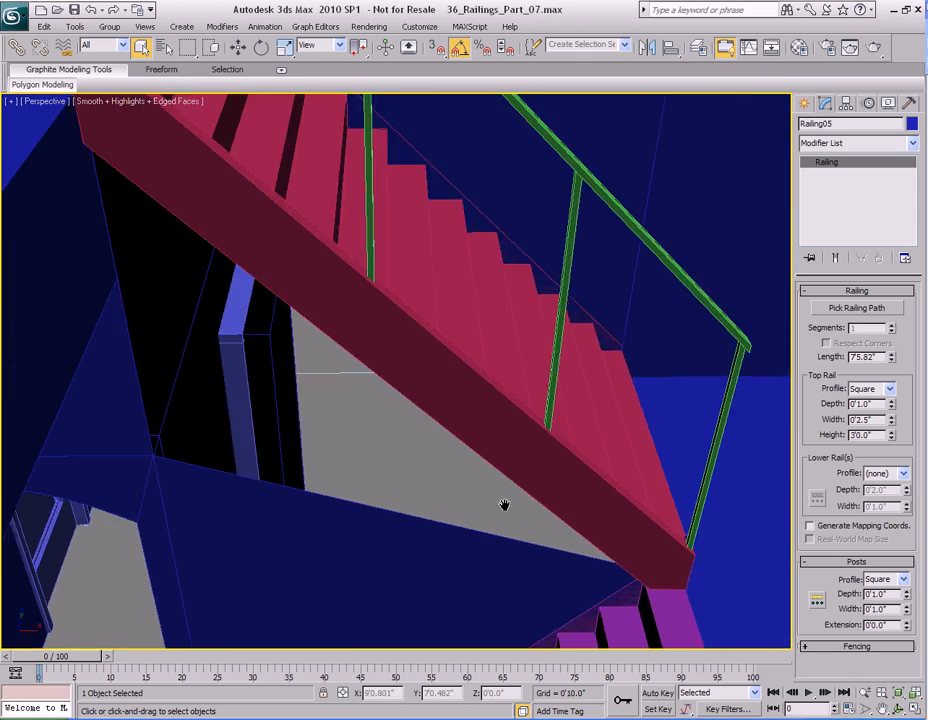
Step: Examine the upper and lower stair flights, their railings and the scroll ornament from several angles
alt+middle_drag(497, 407, 509, 349)
alt+middle_drag(483, 411, 502, 358)
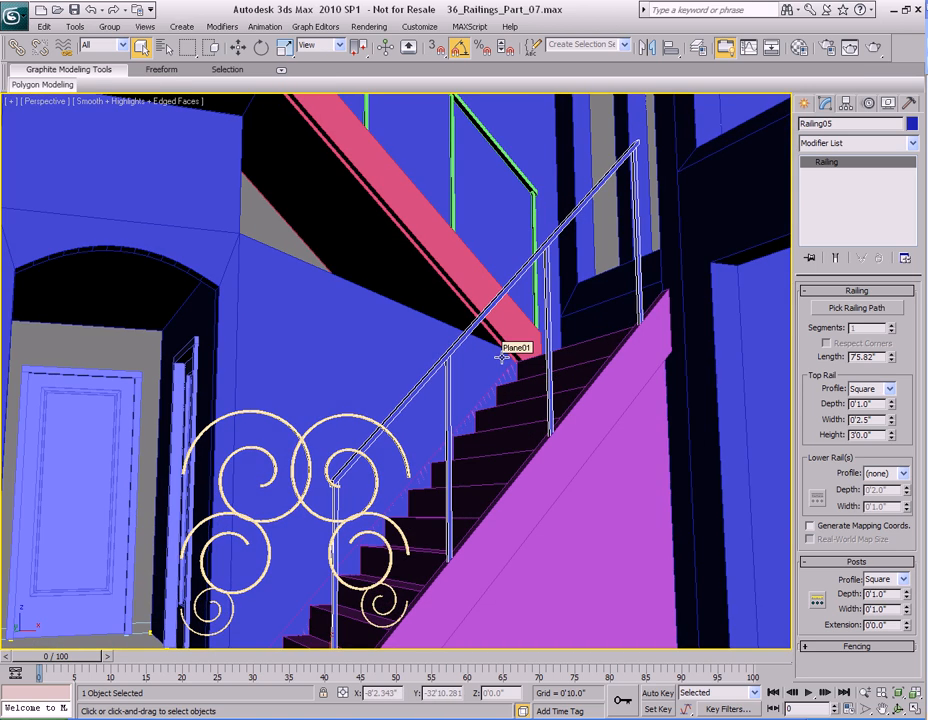
mouse_move(541, 327)
alt+middle_down()
mouse_move(510, 360)
mouse_move(537, 329)
mouse_move(515, 320)
mouse_move(545, 369)
mouse_move(524, 327)
alt+middle_up()
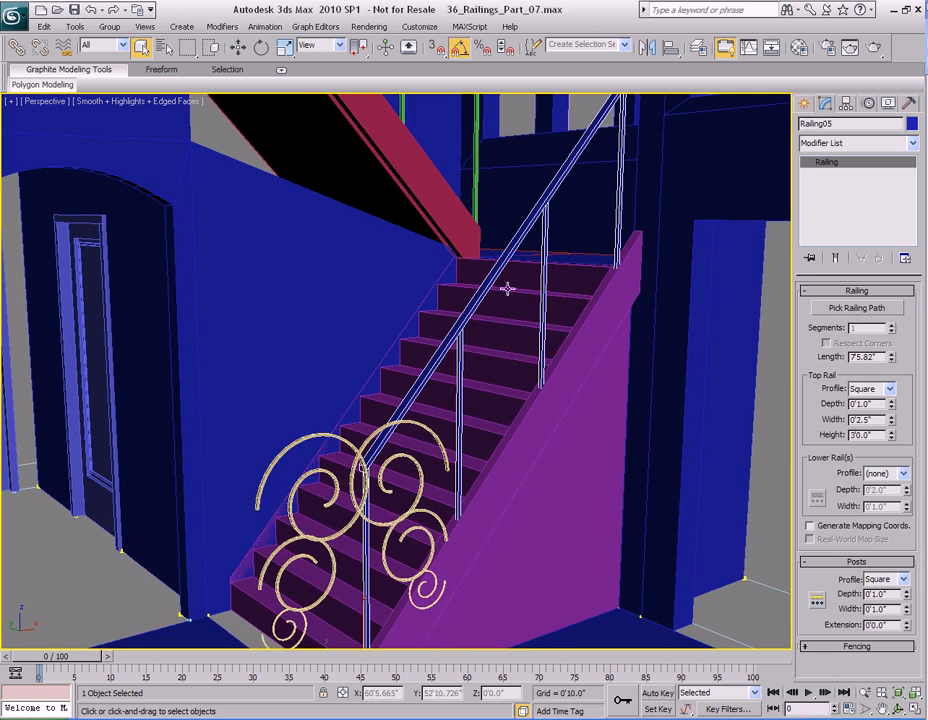
alt+middle_drag(538, 248, 509, 400)
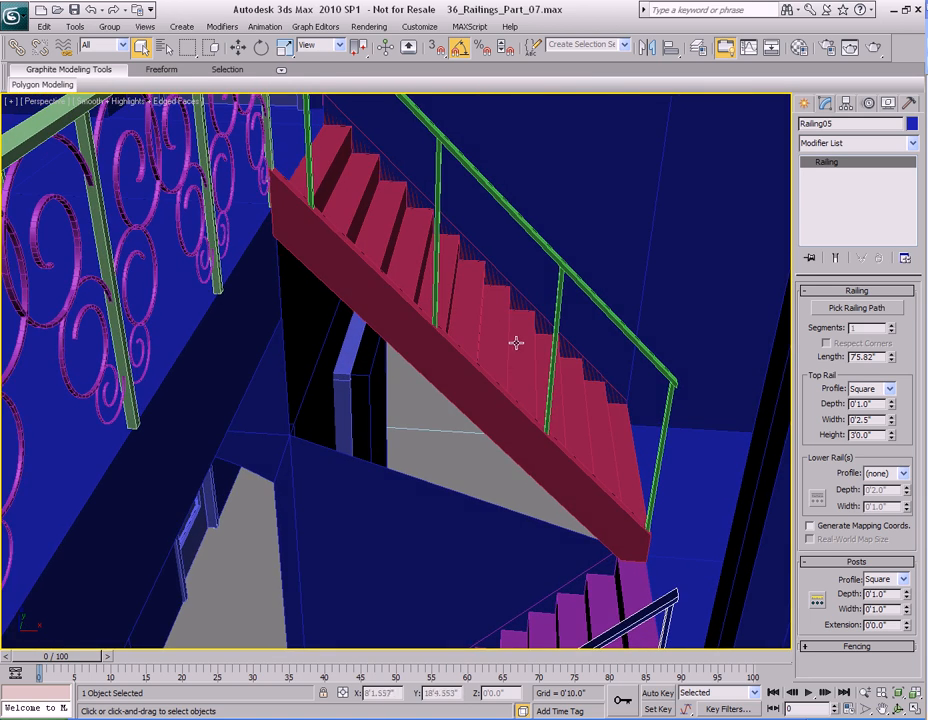
alt+middle_drag(516, 346, 483, 373)
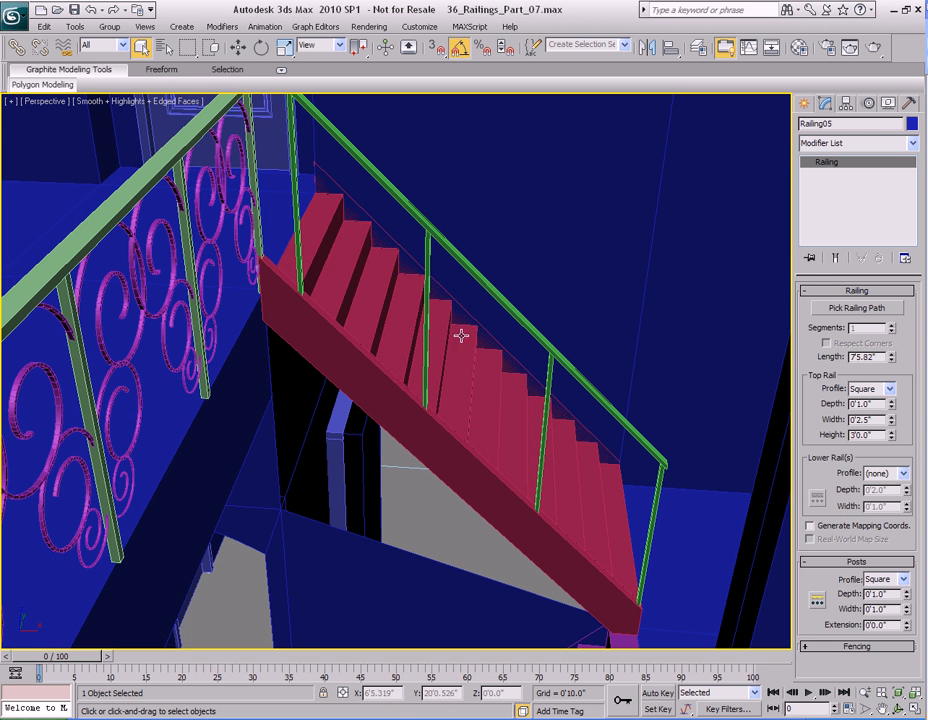
alt+middle_drag(458, 294, 466, 387)
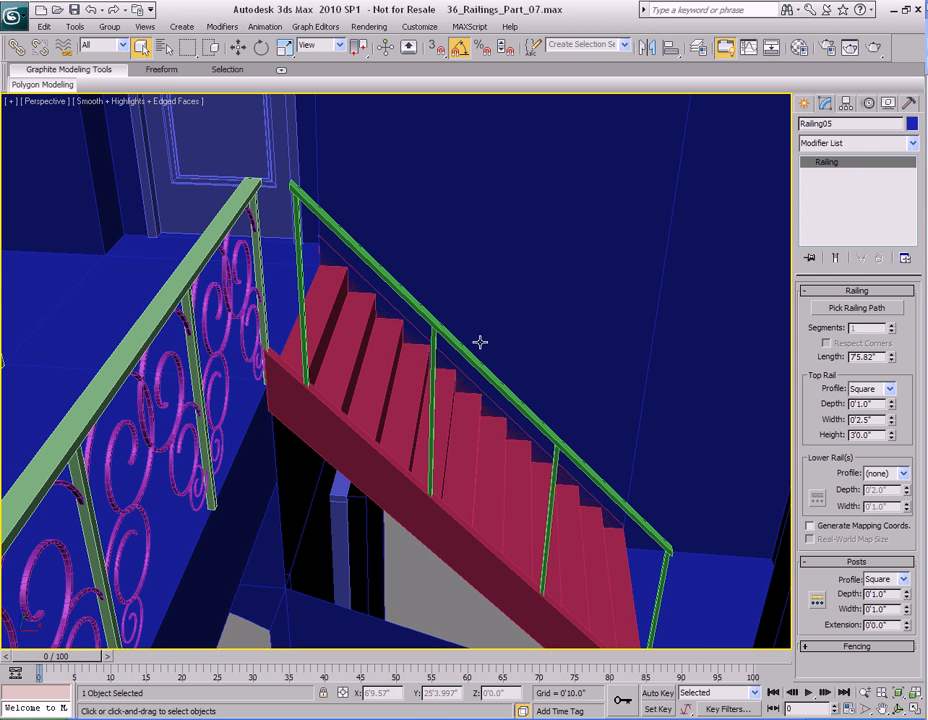
alt+middle_drag(478, 496, 449, 372)
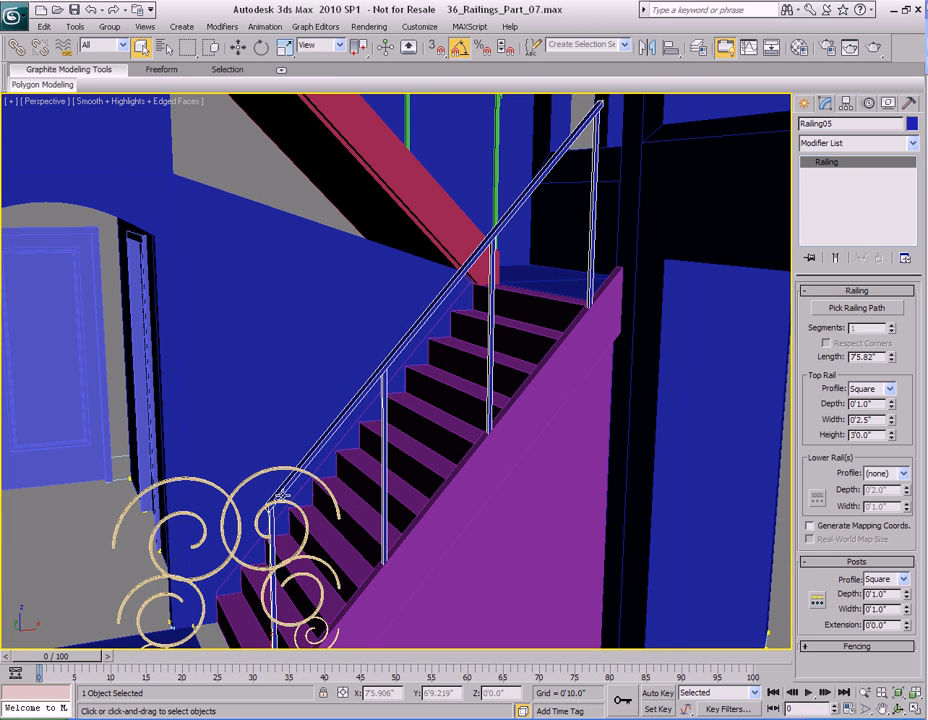
alt+middle_drag(472, 311, 394, 352)
Step: Isolate the scroll ornament and the lower stair railing, and frame them in the Front view
click(394, 352)
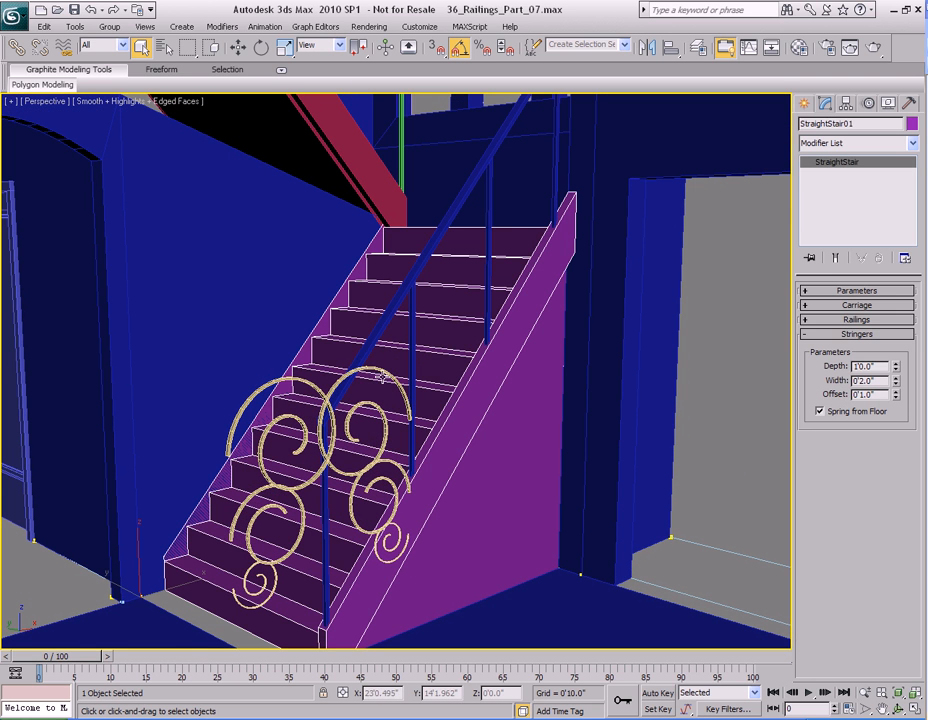
click(383, 373)
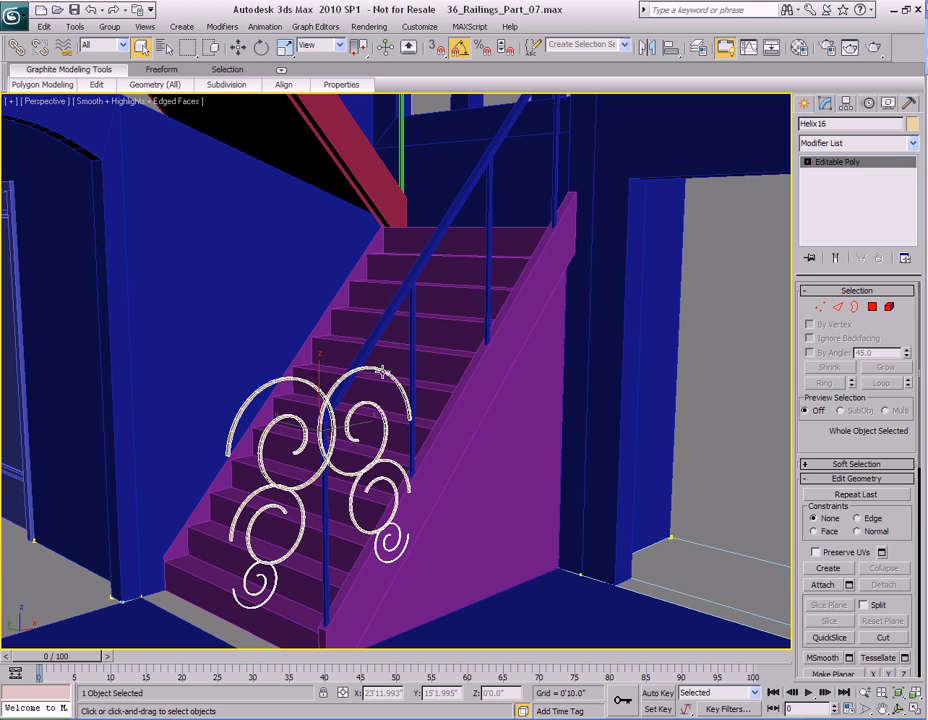
ctrl+click(408, 294)
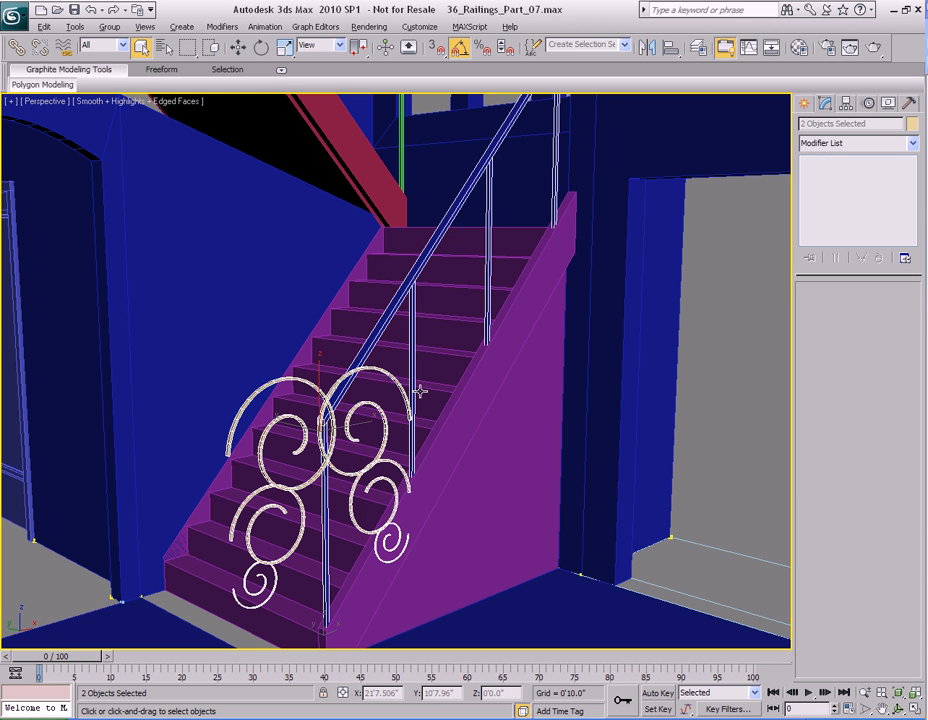
key(alt+q)
key(f)
key(z)
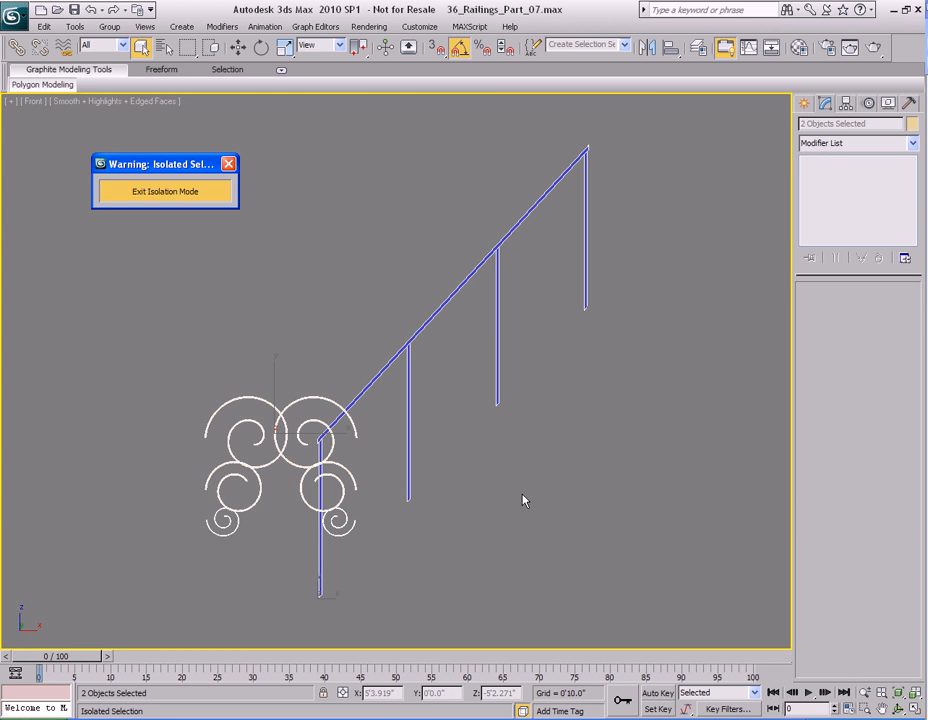
Step: Move the scroll ornament beneath the sloped rail so its outer edge meets the railing's lowest post
scroll(309, 494, up, 2)
middle_drag(313, 486, 377, 420)
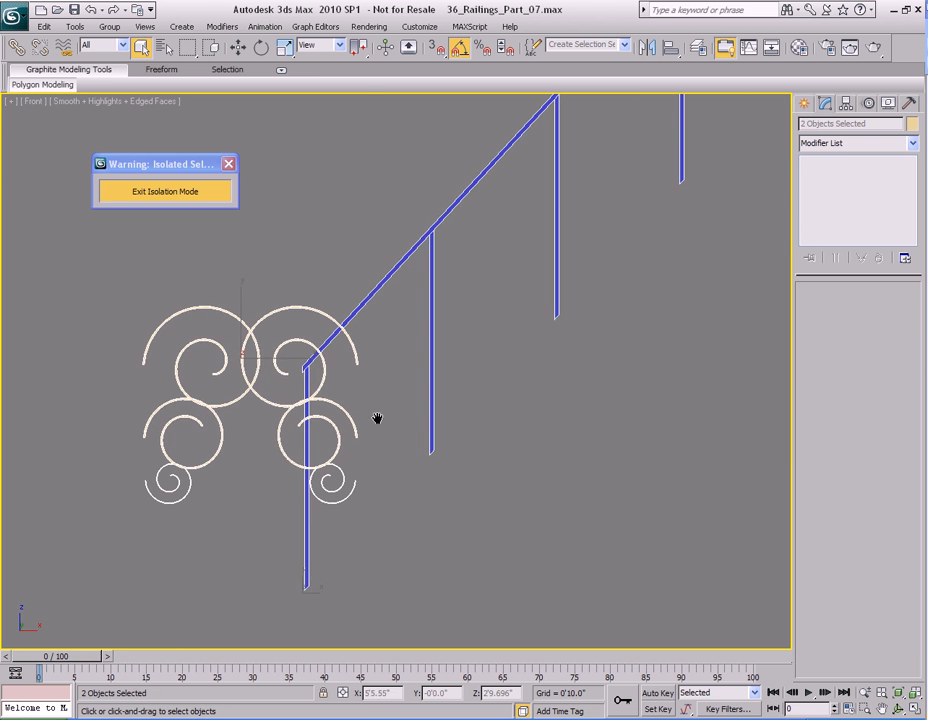
click(263, 352)
key(w)
drag(245, 356, 371, 392)
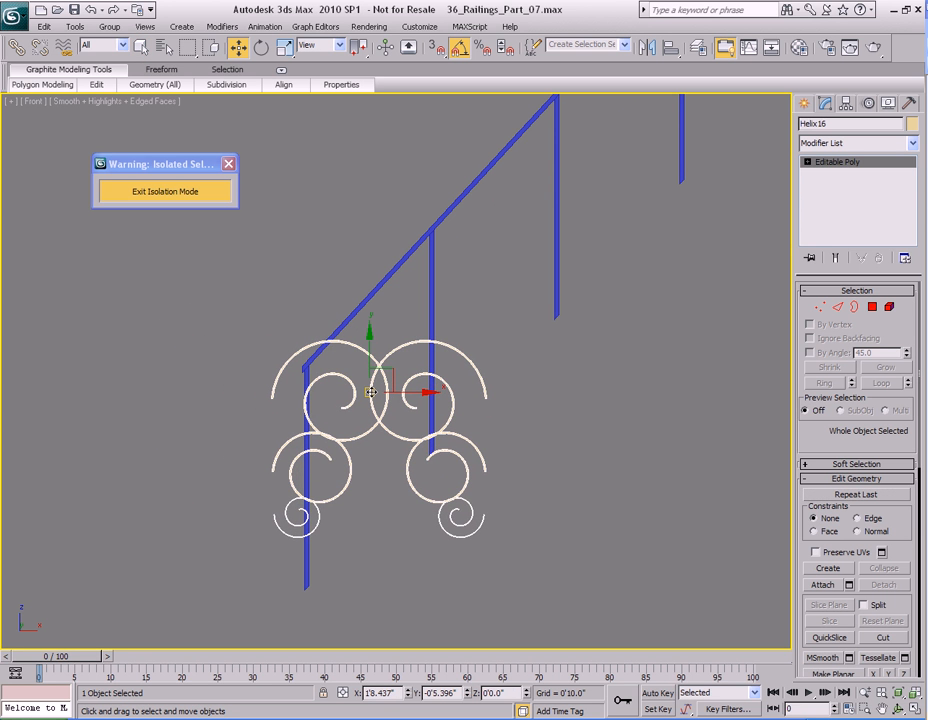
drag(371, 392, 309, 378)
middle_drag(428, 311, 407, 357)
scroll(405, 372, down, 2)
drag(331, 384, 396, 398)
scroll(396, 360, up, 3)
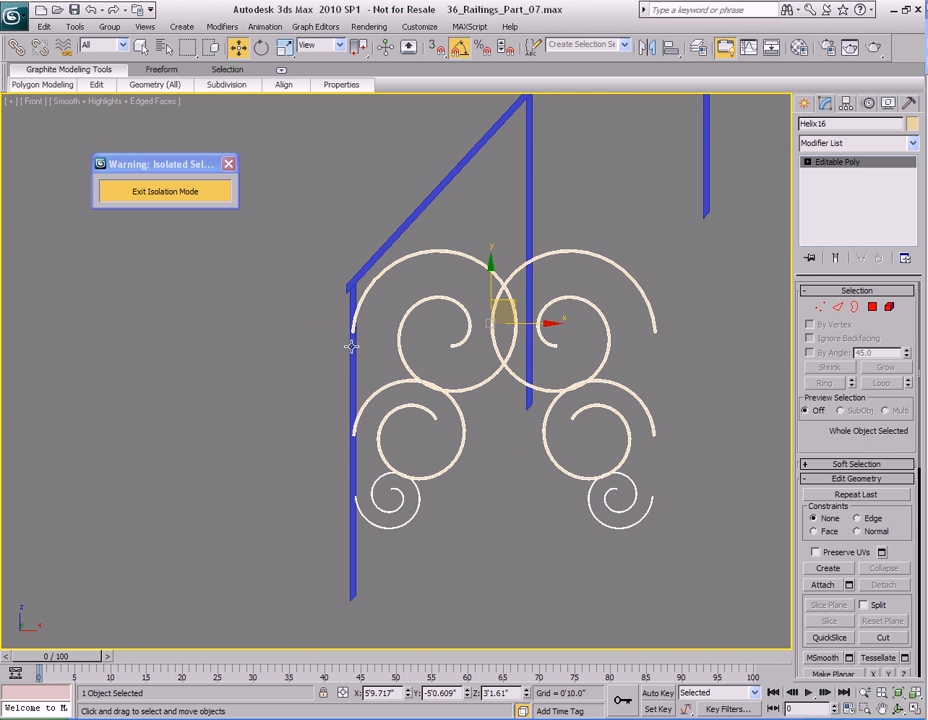
scroll(395, 343, down, 4)
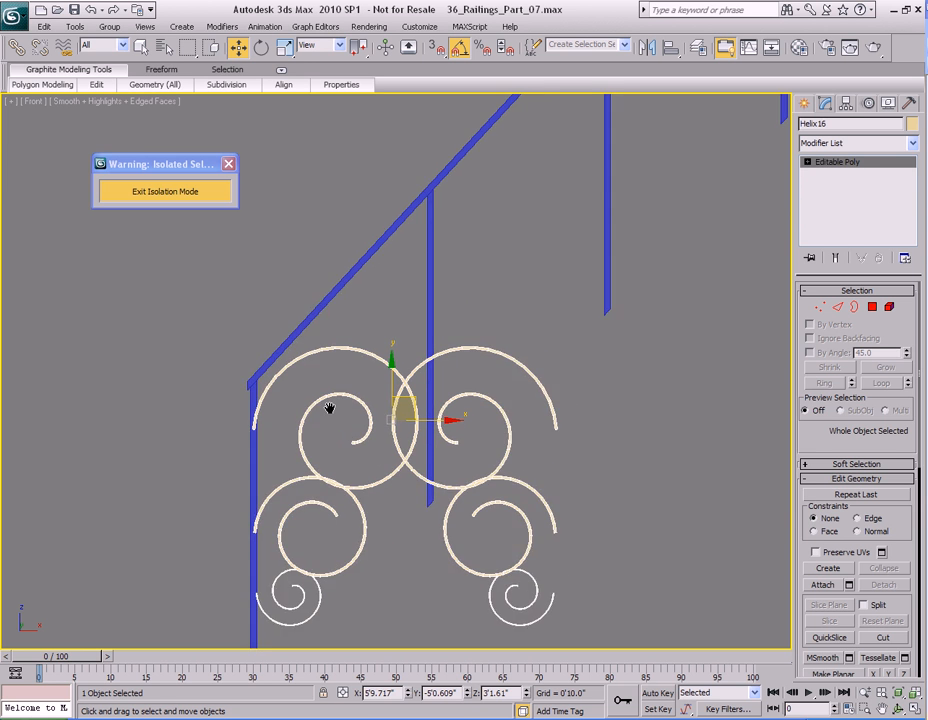
Step: Try different post counts in the lower stair railing's post spacing and settle on a count of 5
key(q)
click(548, 220)
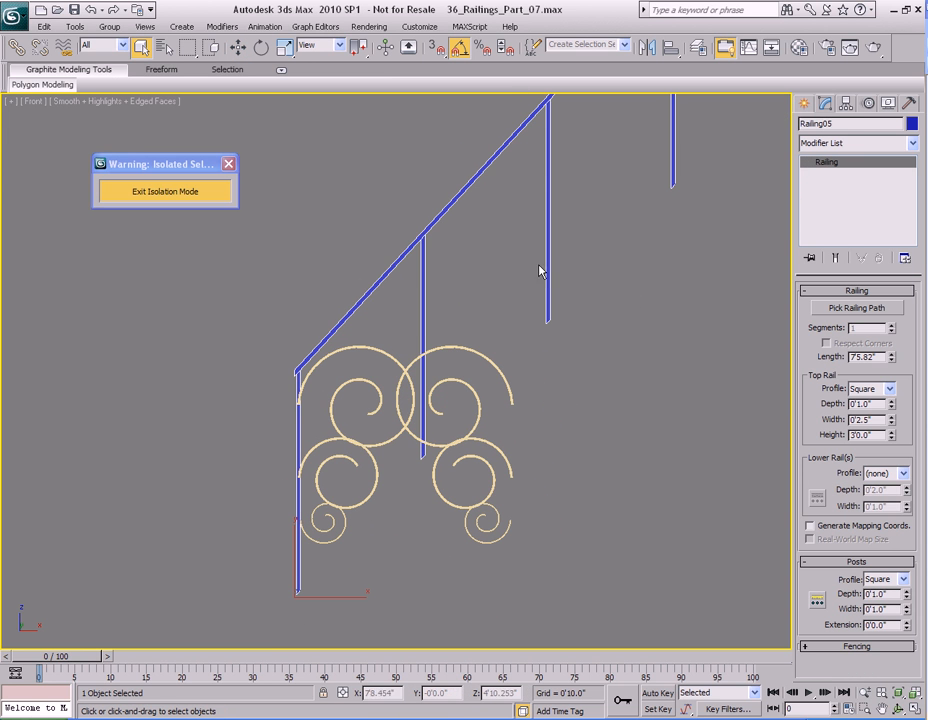
click(818, 600)
drag(460, 244, 690, 161)
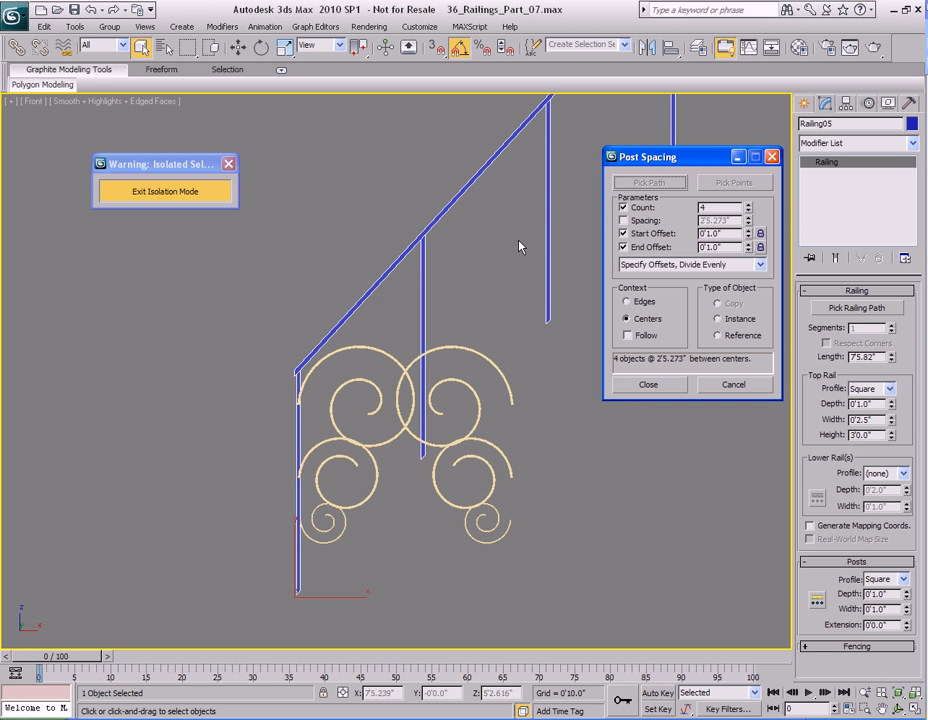
click(748, 211)
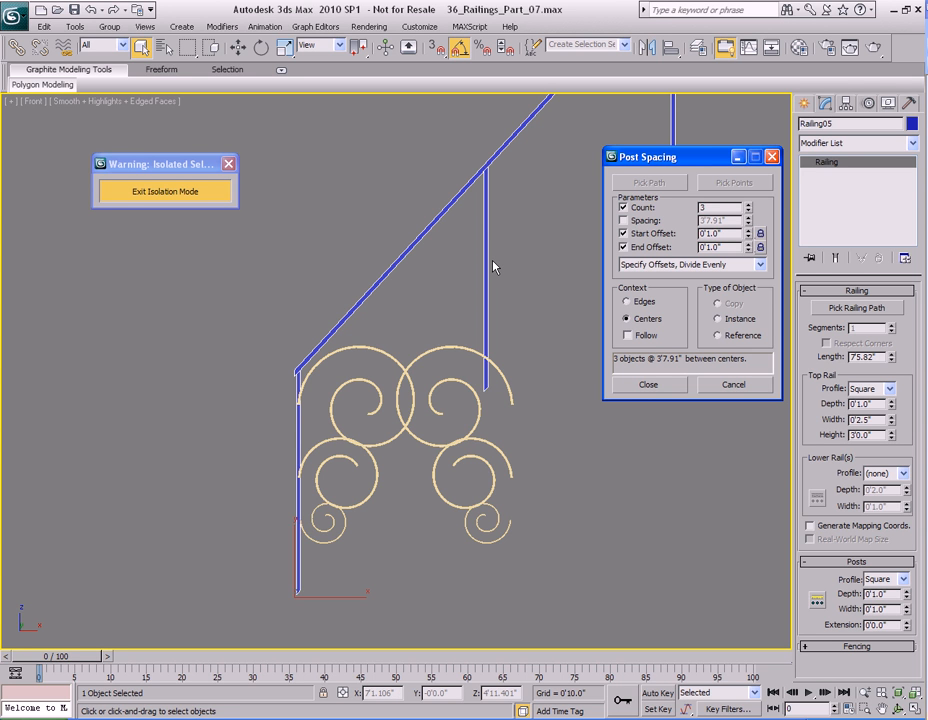
click(748, 204)
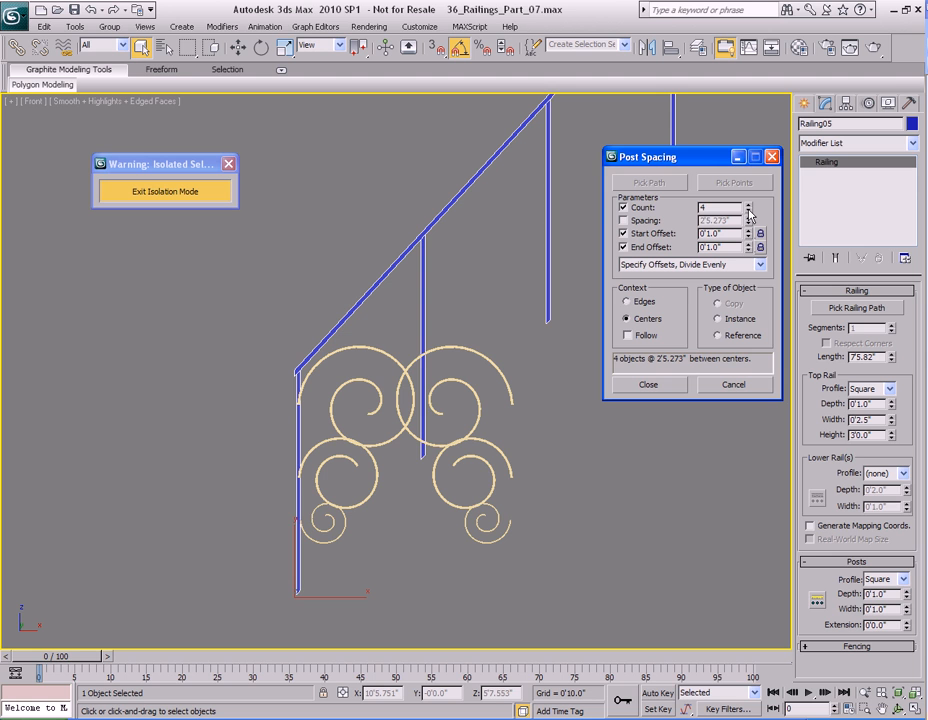
click(748, 211)
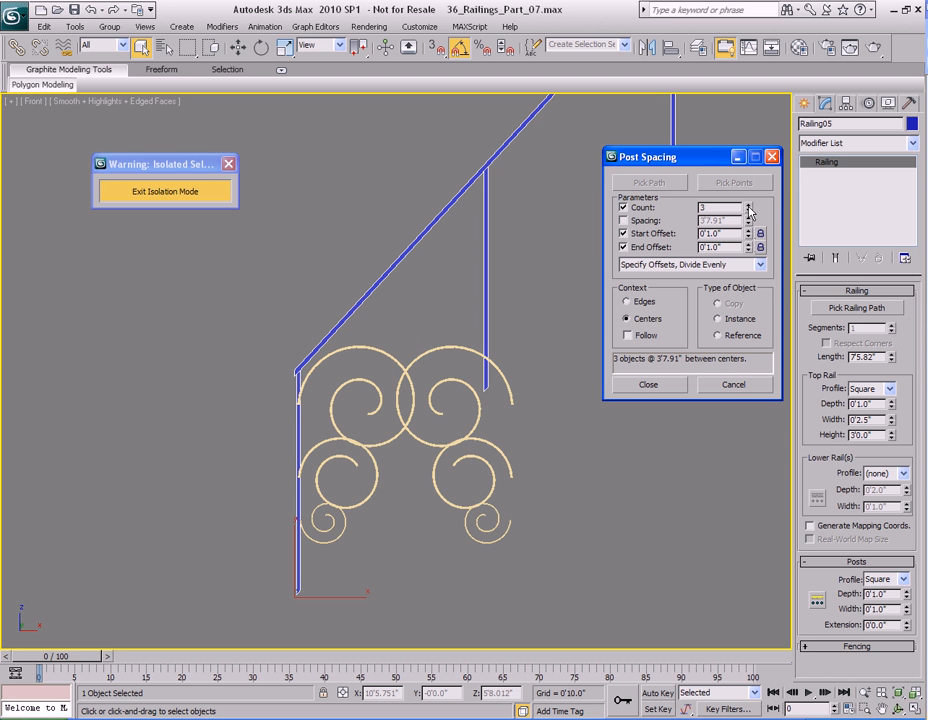
click(748, 204)
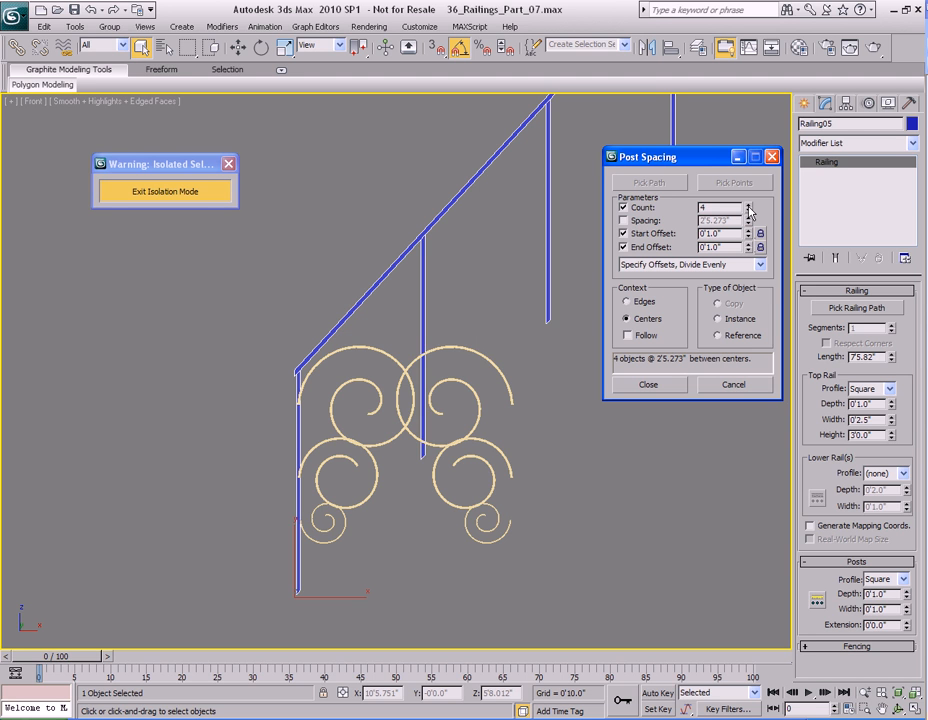
click(748, 204)
click(748, 211)
click(748, 211)
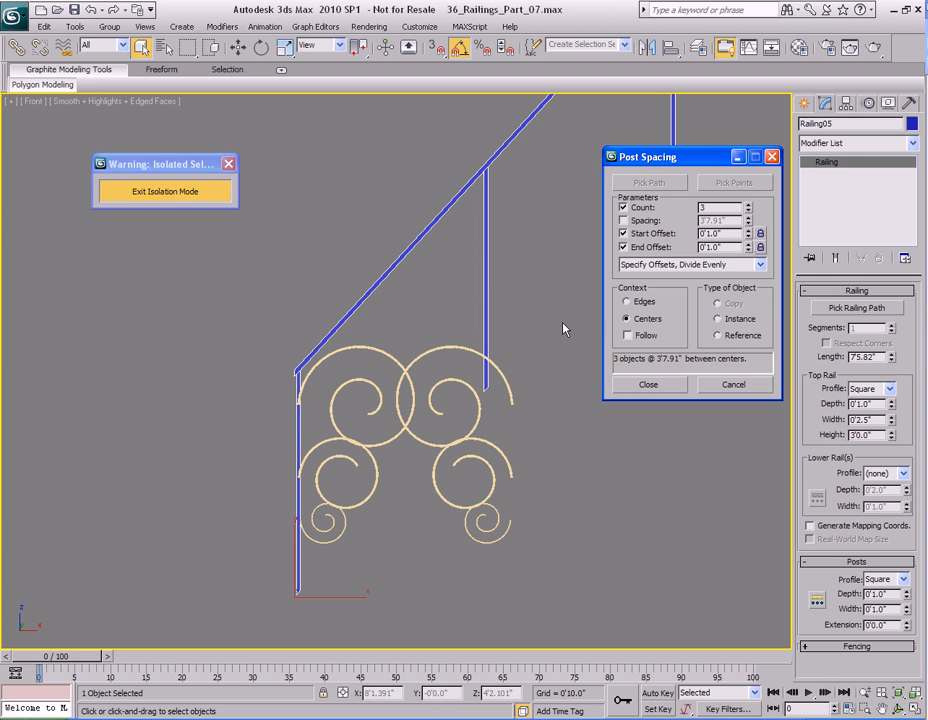
click(748, 205)
click(748, 205)
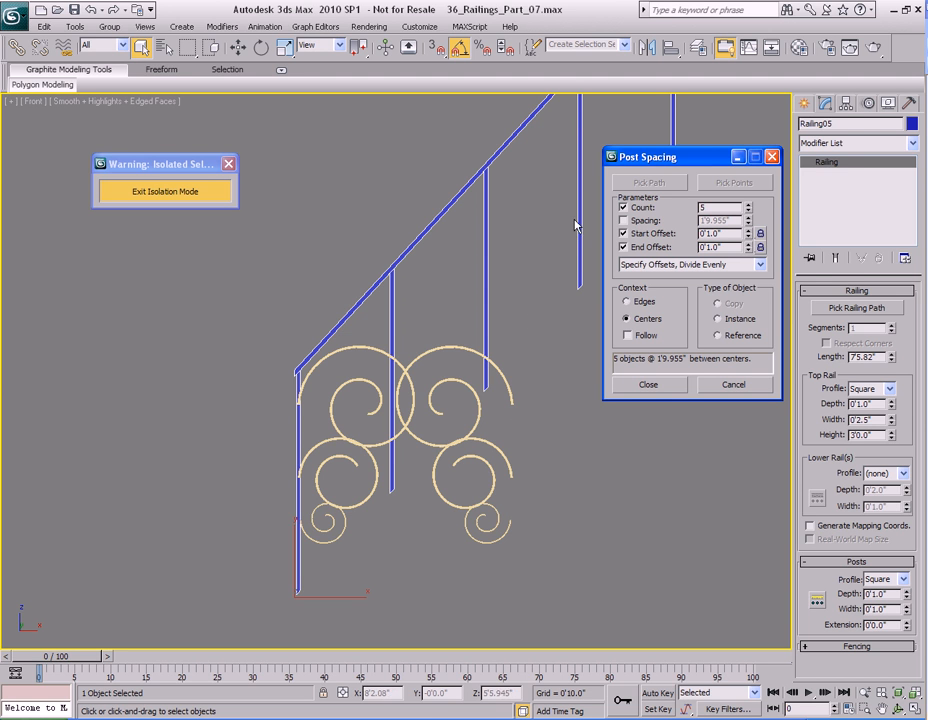
click(650, 385)
Step: Apply an Edit Poly modifier to the lower stair railing
middle_drag(463, 458, 449, 428)
scroll(465, 398, up, 2)
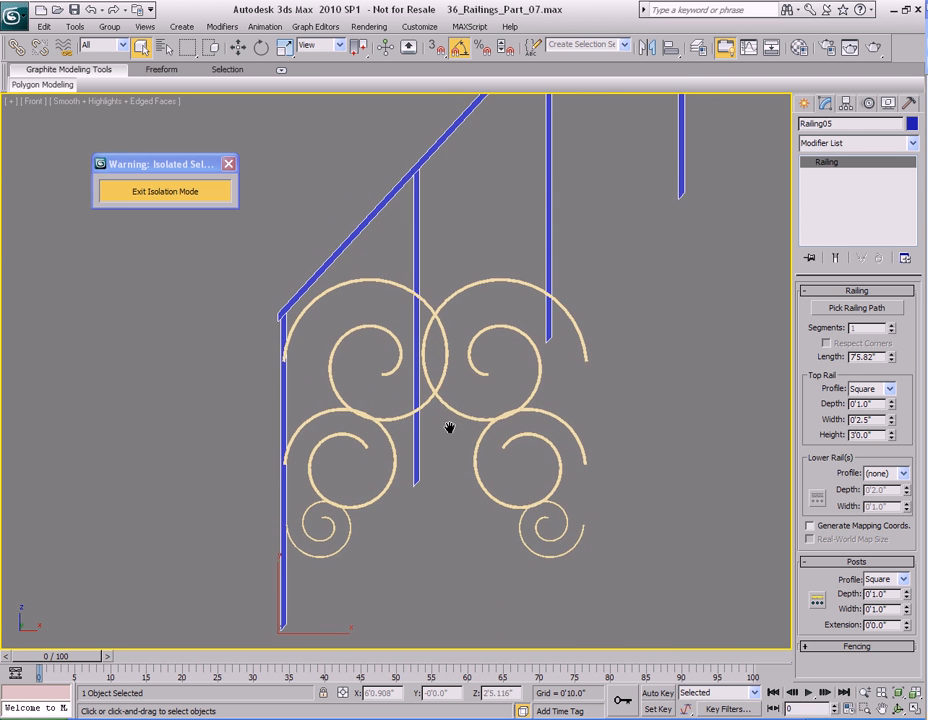
middle_drag(521, 352, 495, 386)
scroll(514, 356, down, 2)
click(481, 197)
middle_drag(514, 231, 512, 255)
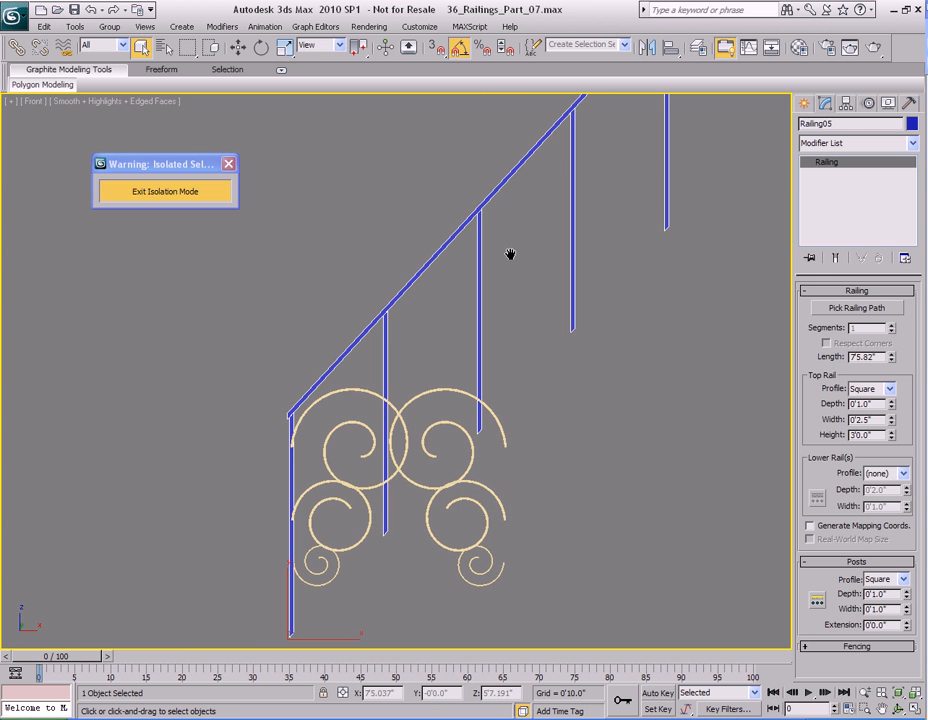
click(222, 27)
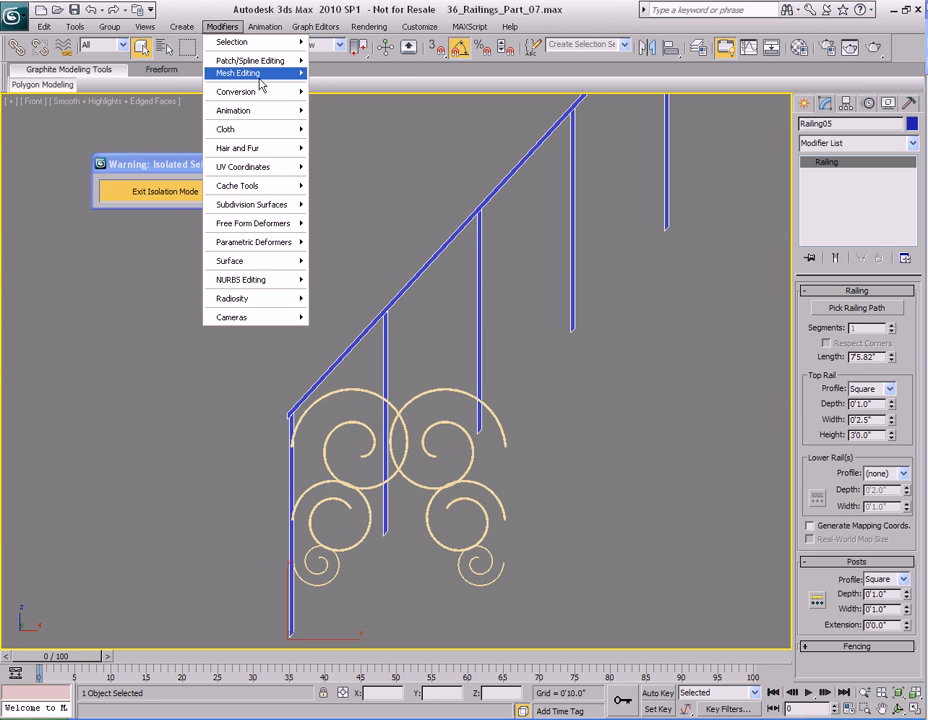
mouse_move(262, 76)
click(346, 123)
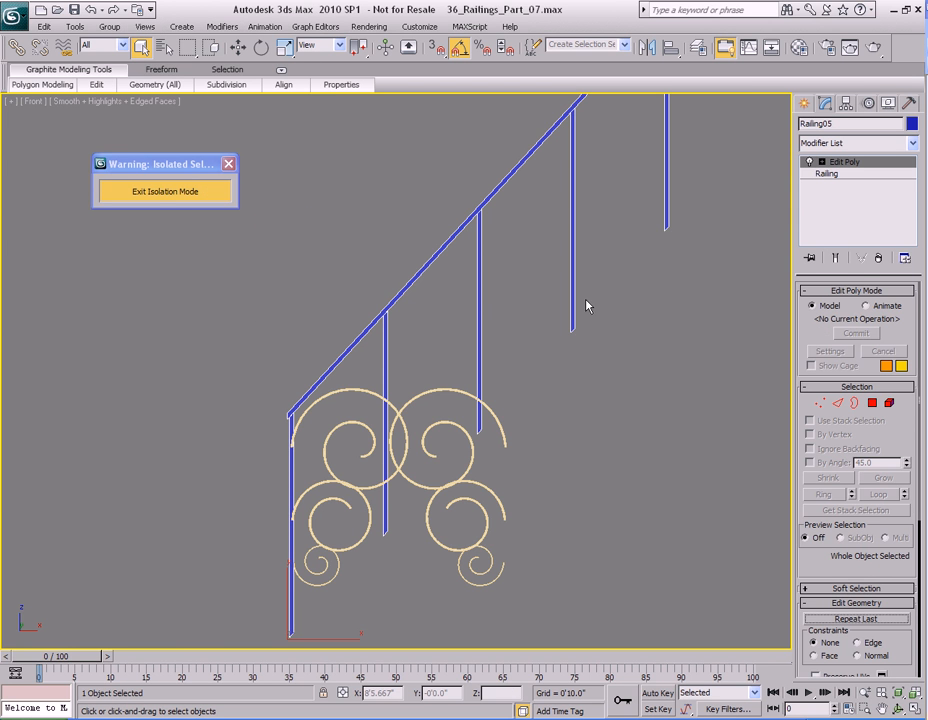
Step: Detach the railing's second post from the lower end as a separate object, working at element level
middle_drag(590, 300, 597, 296)
key(5)
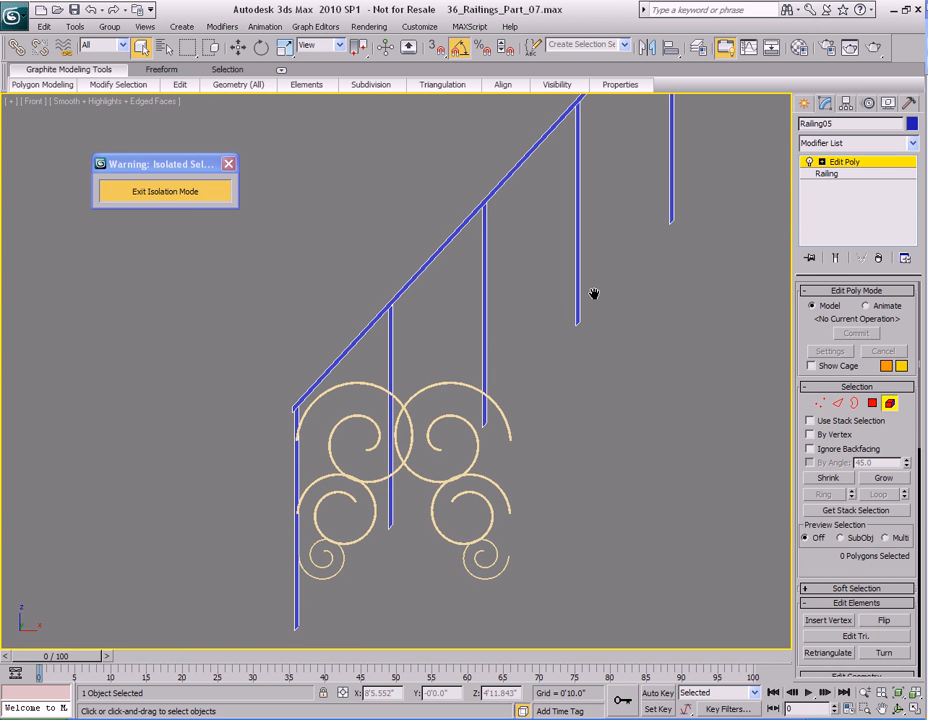
click(392, 329)
mouse_move(238, 84)
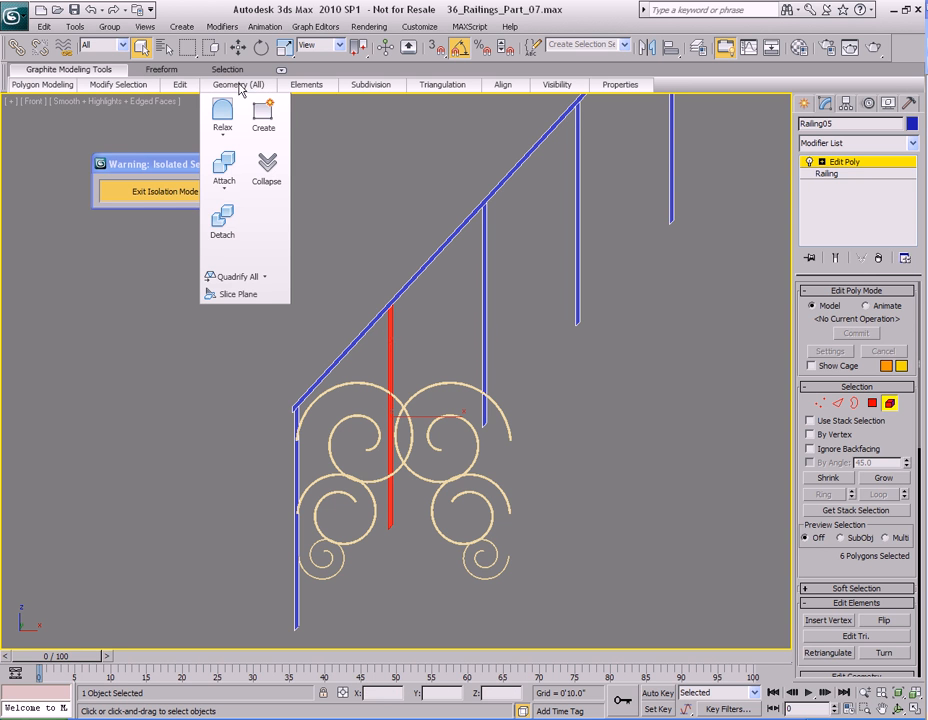
click(222, 220)
click(508, 373)
Step: Detach the railing's fourth post from the lower end as a separate object and leave element editing
click(538, 195)
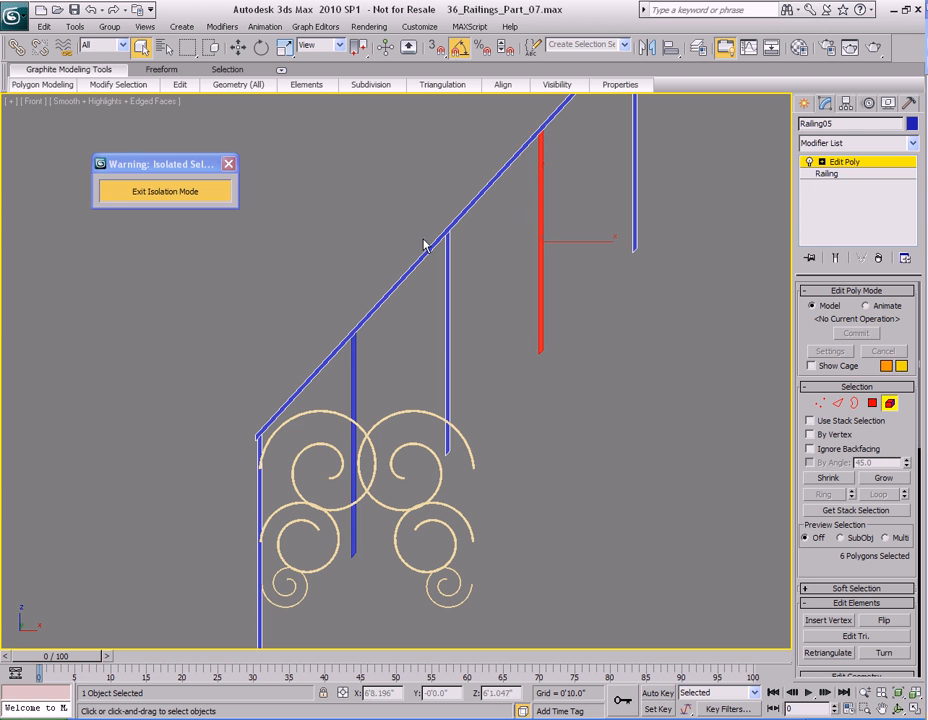
mouse_move(232, 85)
click(224, 218)
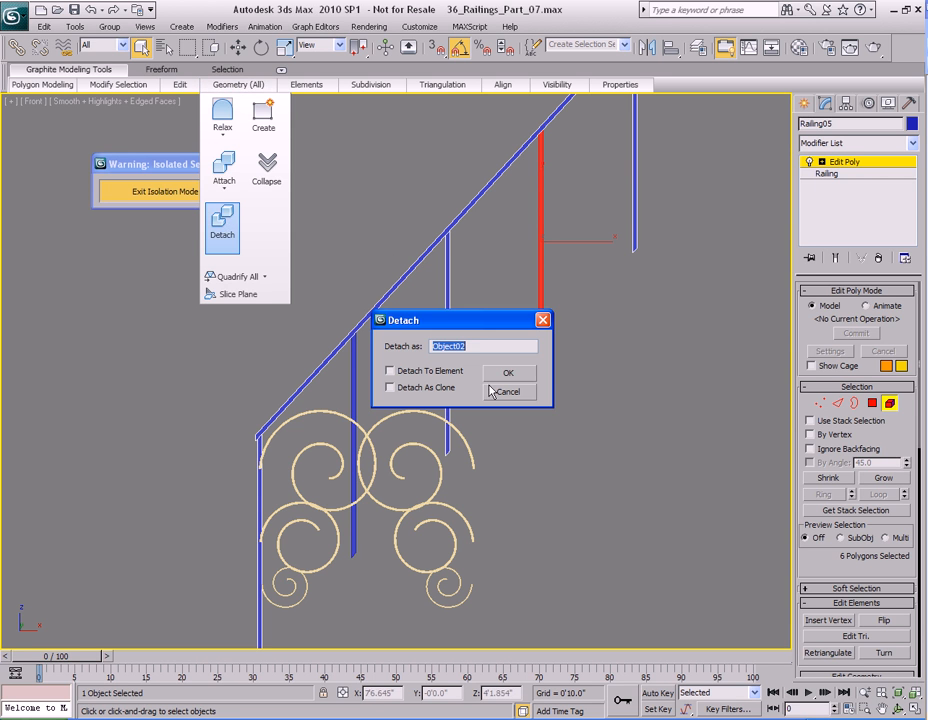
click(505, 373)
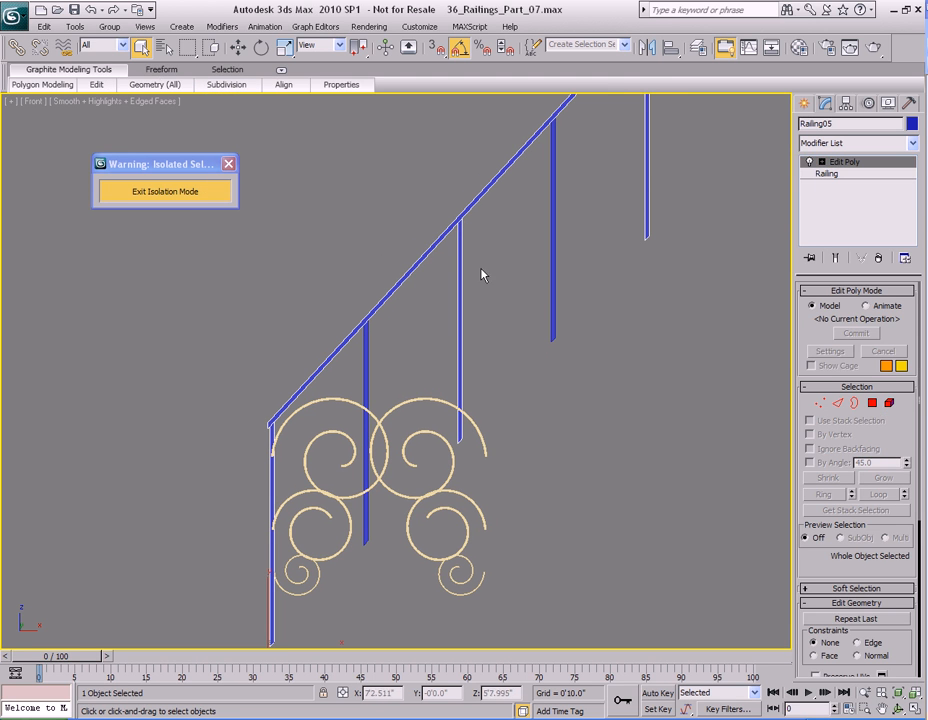
Step: Change the object color of the remaining railing to light peach and deselect it
click(460, 220)
click(460, 220)
click(911, 124)
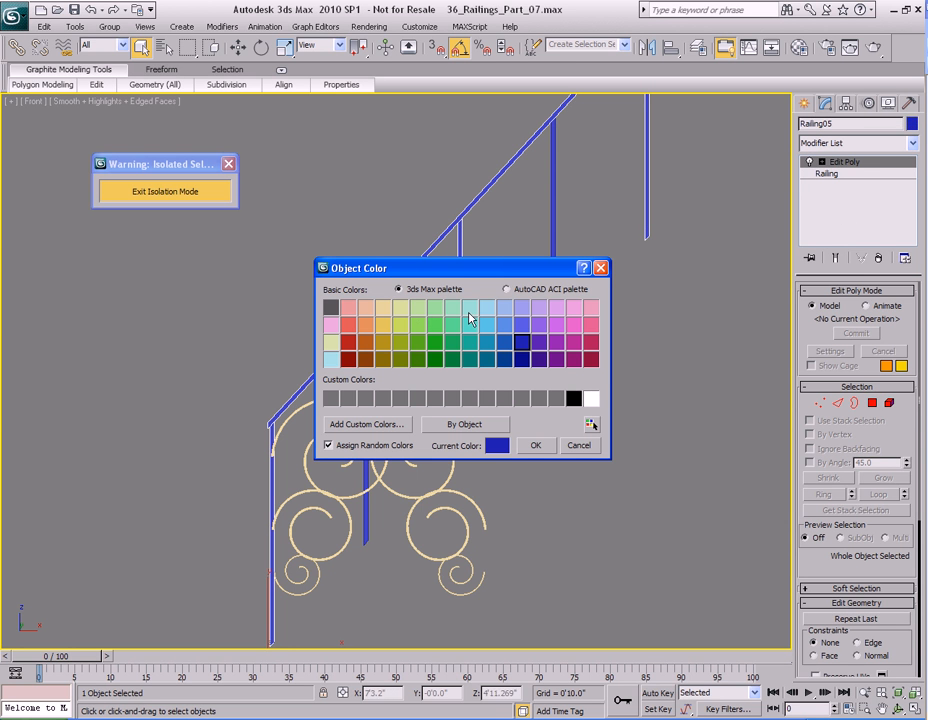
click(364, 310)
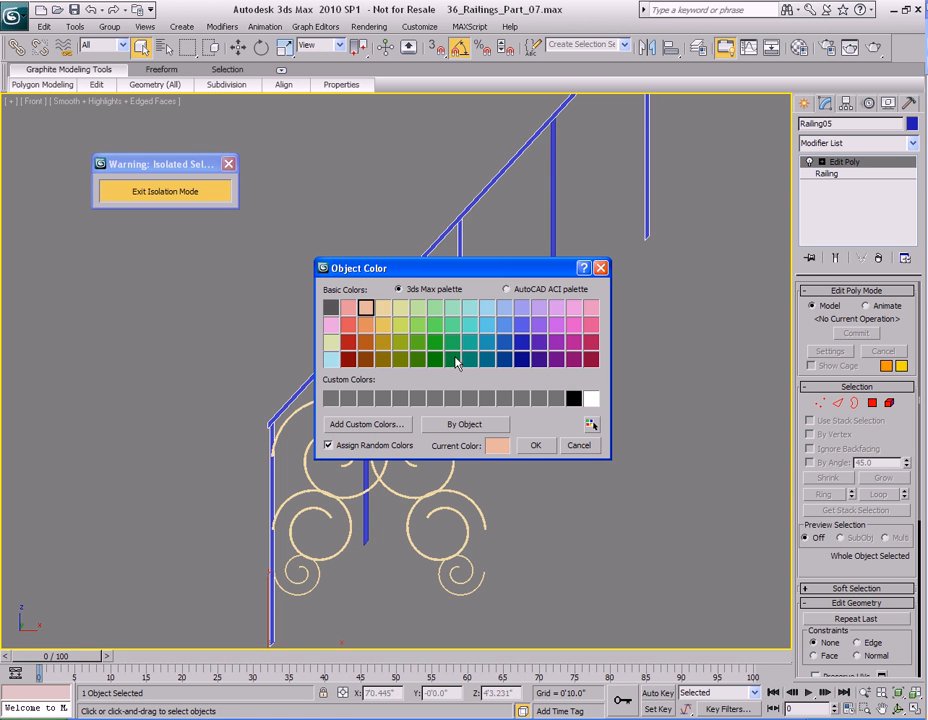
click(535, 445)
middle_drag(485, 353, 508, 328)
click(521, 321)
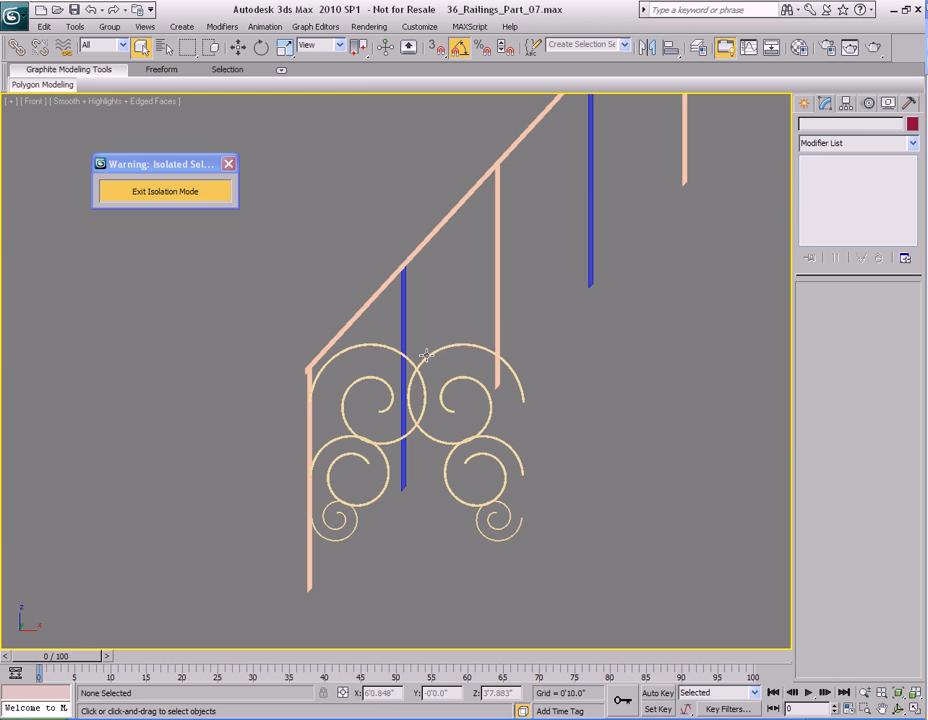
Step: Align the scroll ornament to the detached second post of the lower railing, center to center on the X, Y and Z positions
click(427, 356)
middle_drag(462, 380, 483, 375)
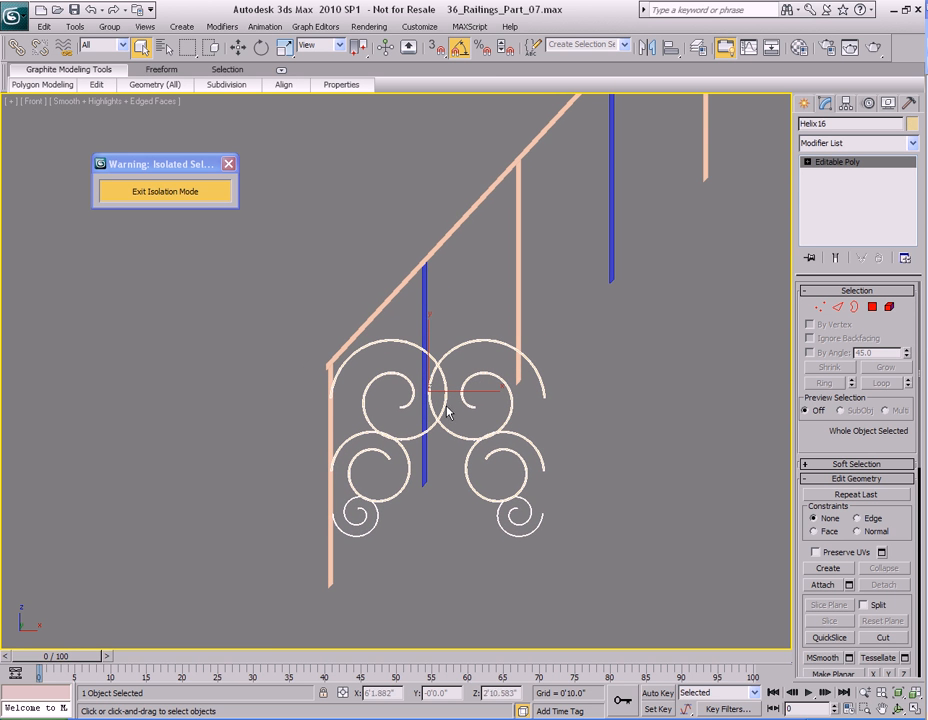
scroll(485, 379, up, 5)
key(p)
middle_drag(501, 377, 500, 349)
alt+middle_drag(487, 407, 550, 380)
click(558, 393)
click(526, 372)
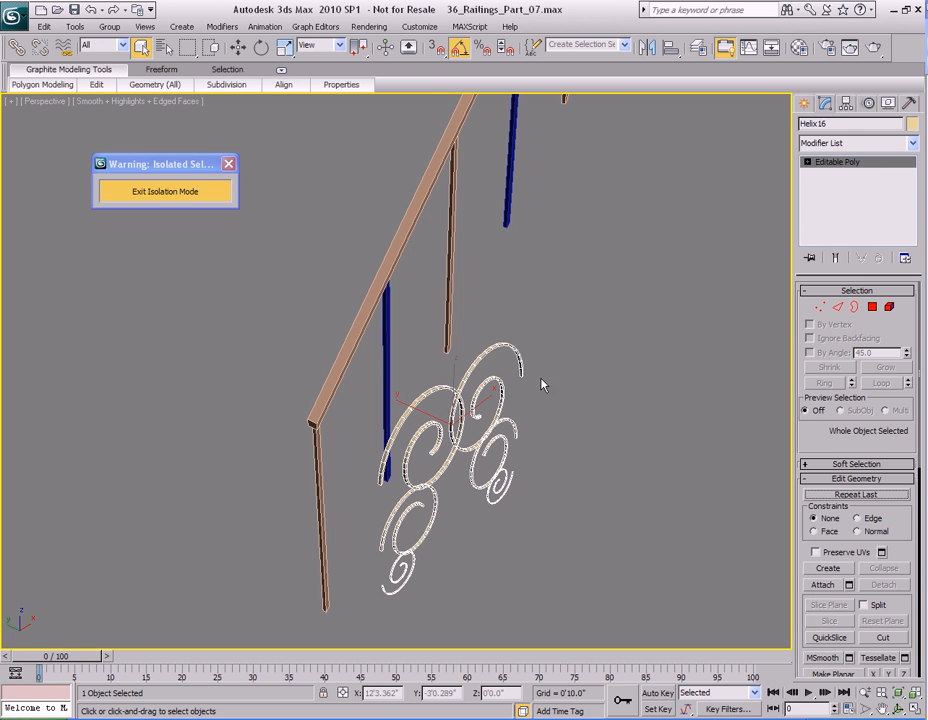
click(669, 47)
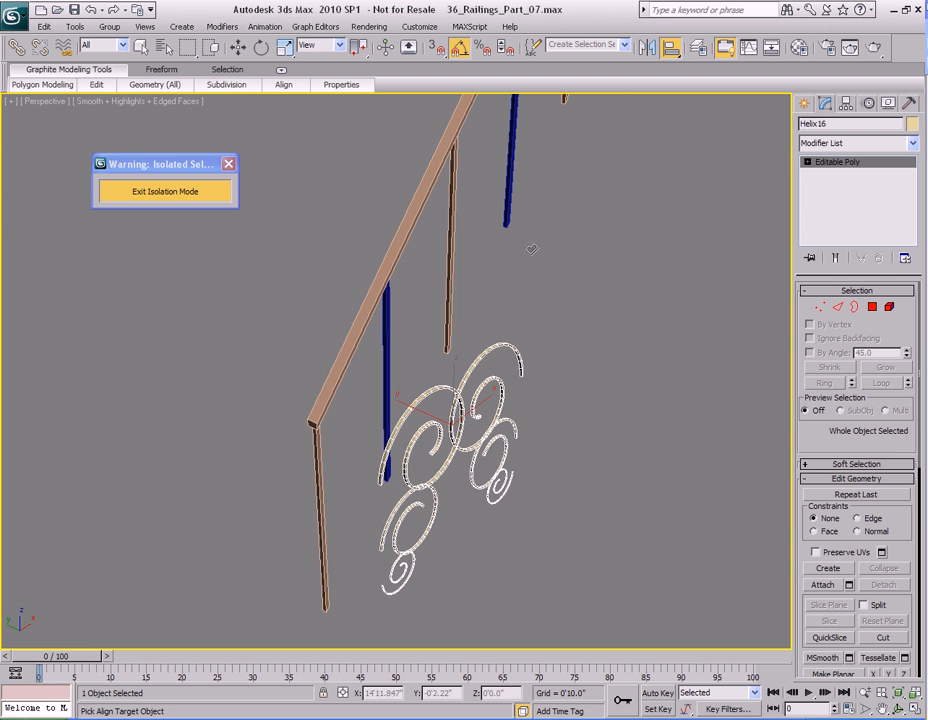
click(388, 340)
drag(475, 228, 700, 130)
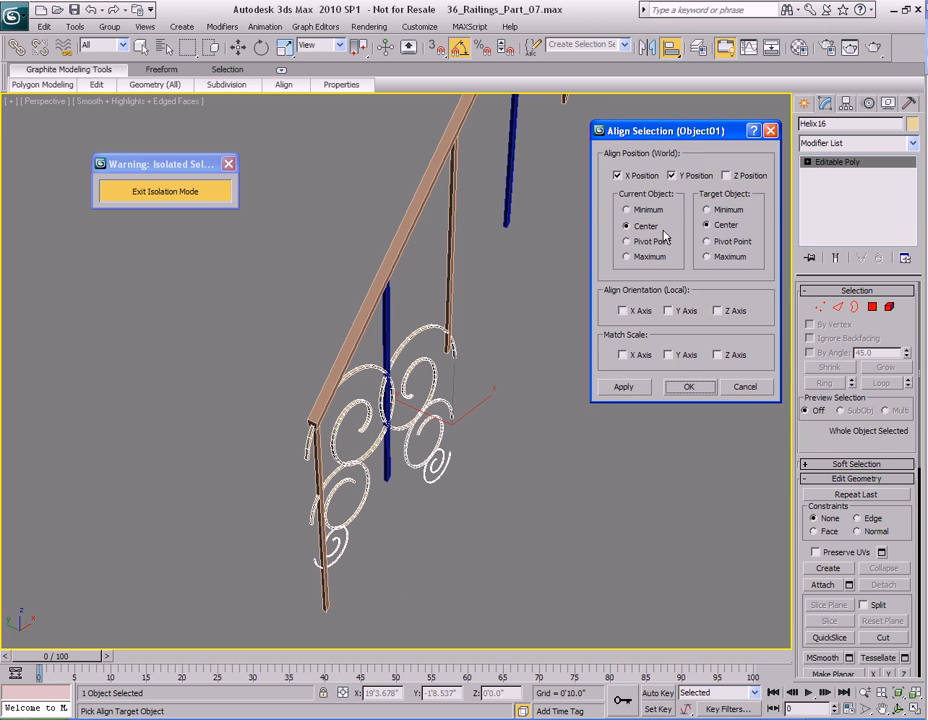
click(727, 177)
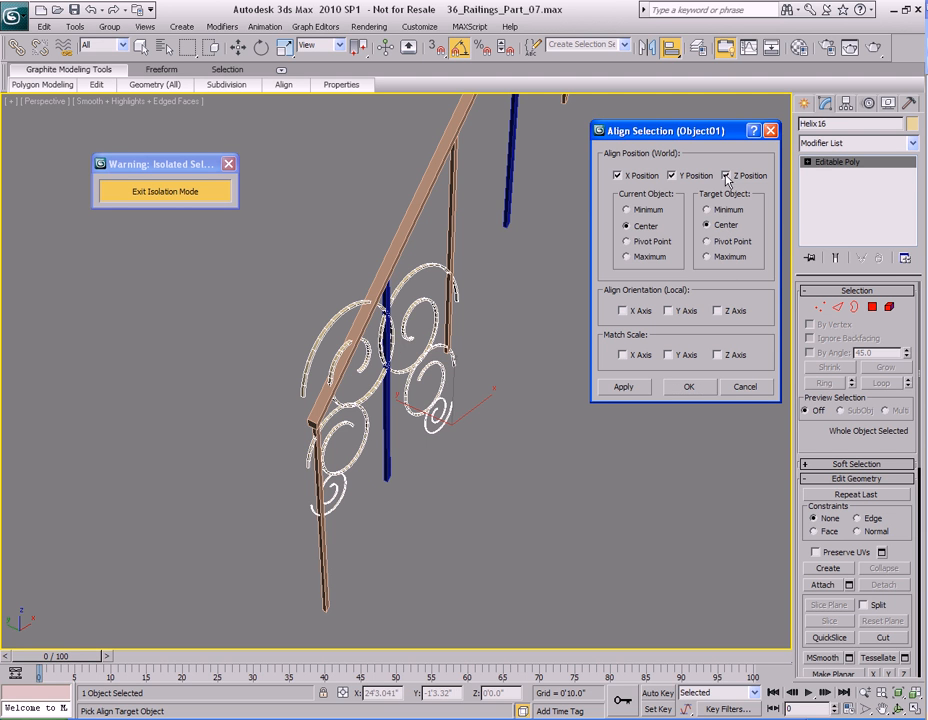
click(687, 387)
Step: Try rotating the scroll ornament by 30 degrees in the front view to follow the railing's slope, and undo the rotation
middle_drag(445, 390, 540, 374)
mouse_move(455, 330)
middle_down()
mouse_move(474, 331)
mouse_move(453, 325)
mouse_move(453, 364)
mouse_move(456, 316)
middle_up()
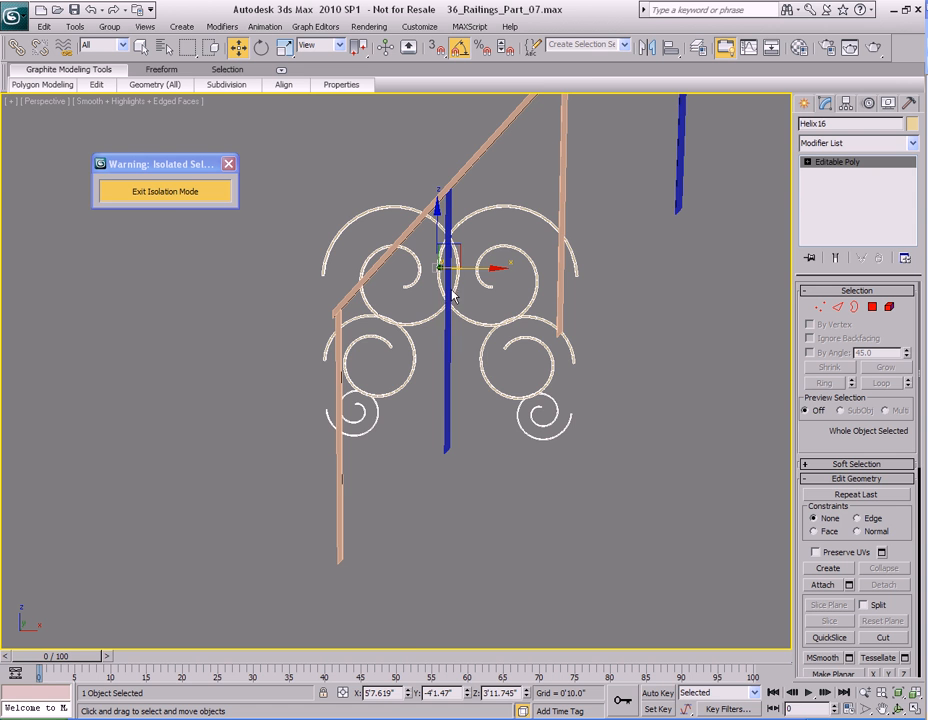
key(f)
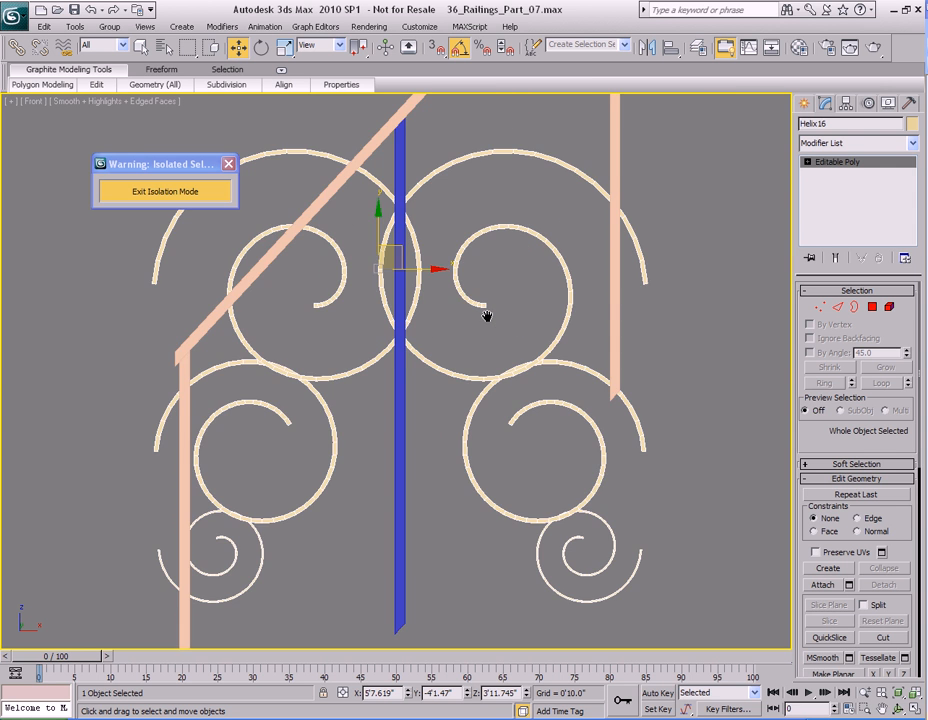
scroll(493, 351, down, 6)
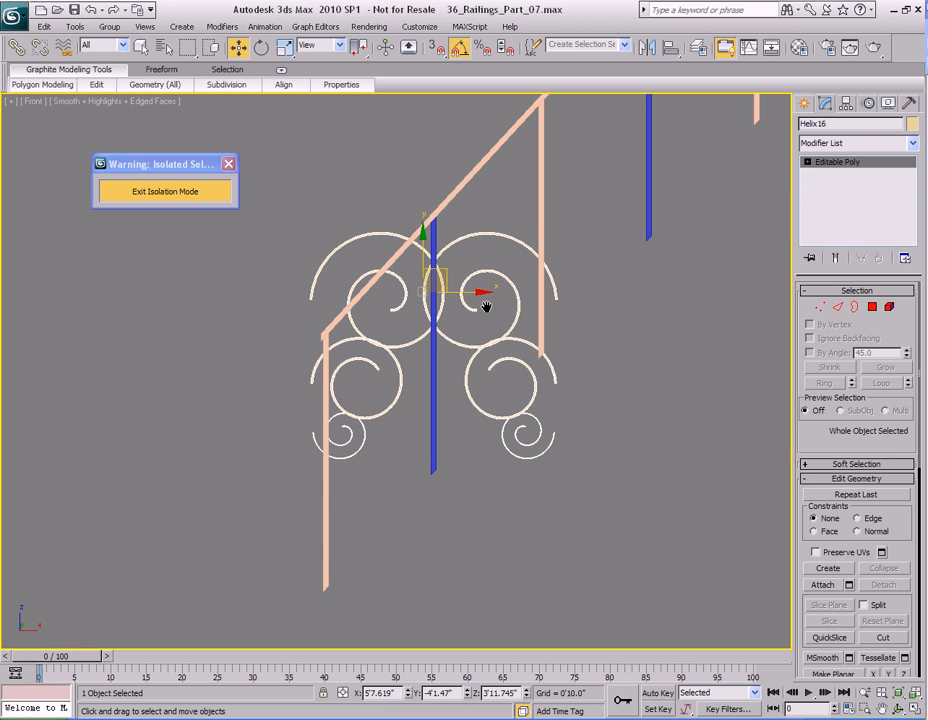
key(e)
drag(464, 260, 460, 253)
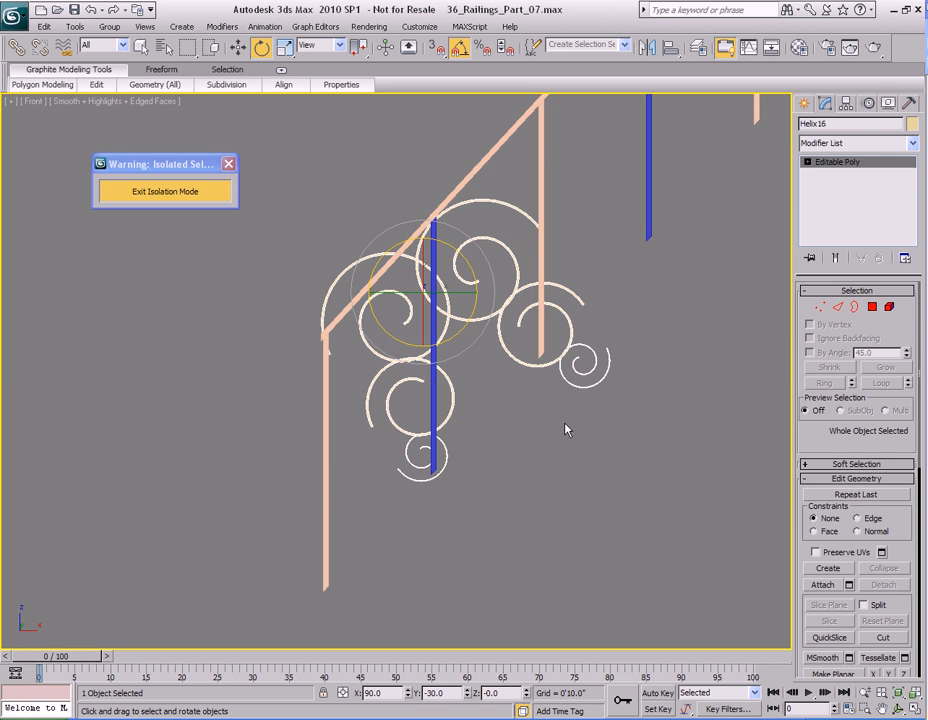
key(ctrl+z)
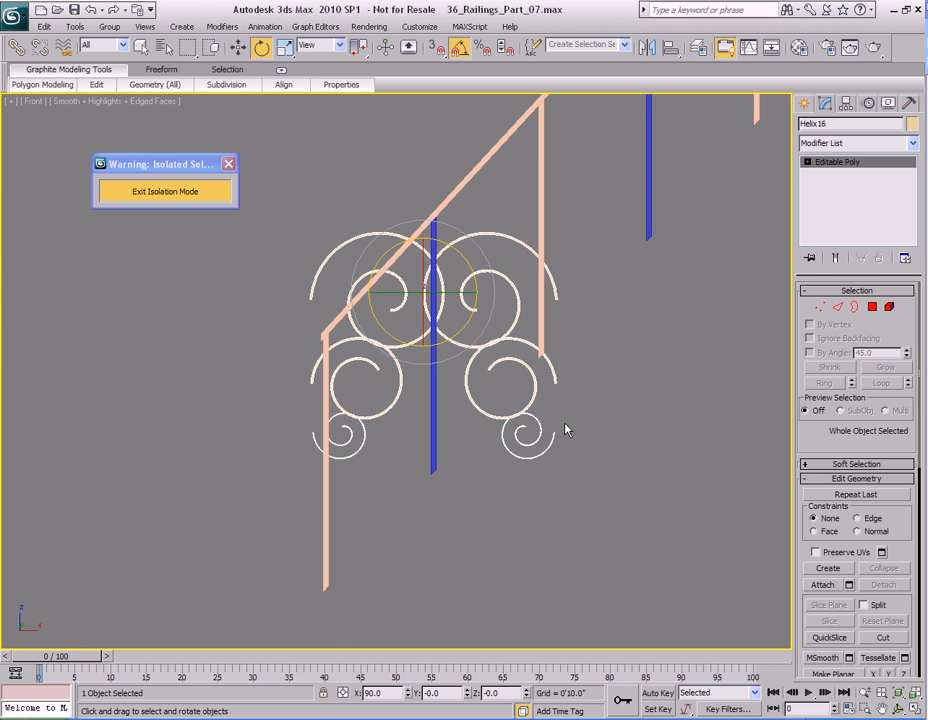
middle_drag(494, 325, 497, 310)
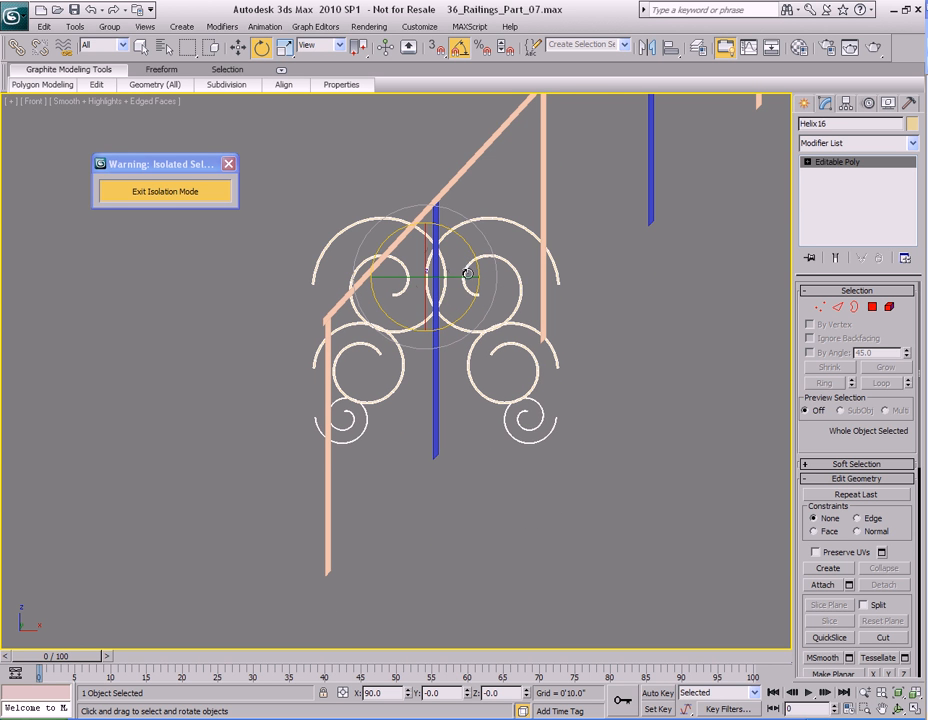
mouse_move(485, 197)
middle_down()
mouse_move(483, 209)
mouse_move(482, 183)
mouse_move(489, 199)
middle_up()
middle_drag(511, 377, 516, 374)
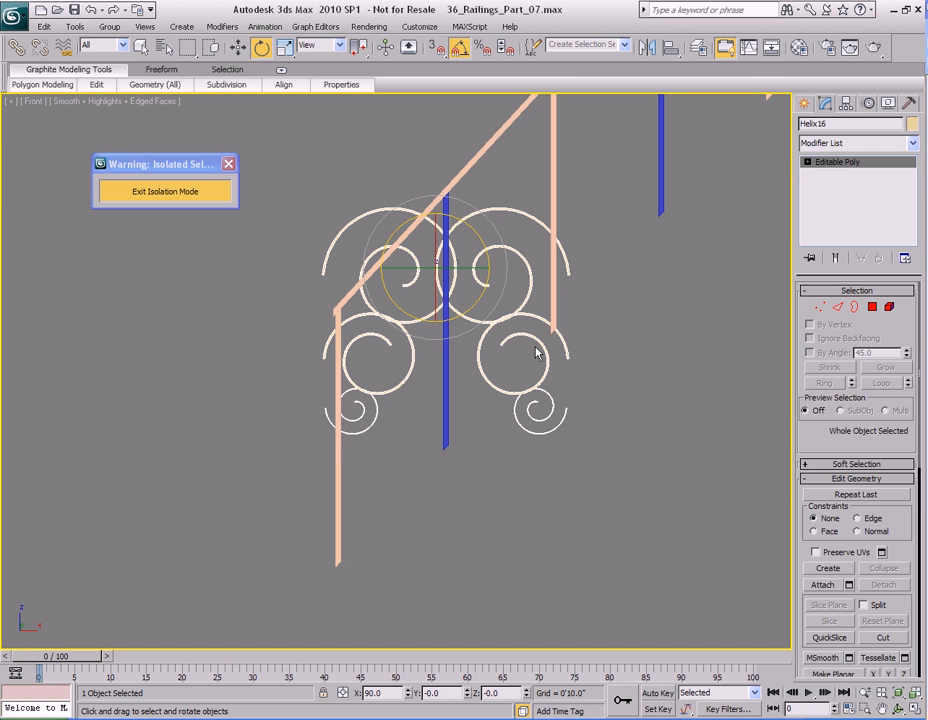
middle_drag(540, 365, 541, 378)
key(q)
click(591, 344)
middle_drag(491, 398, 460, 375)
click(518, 302)
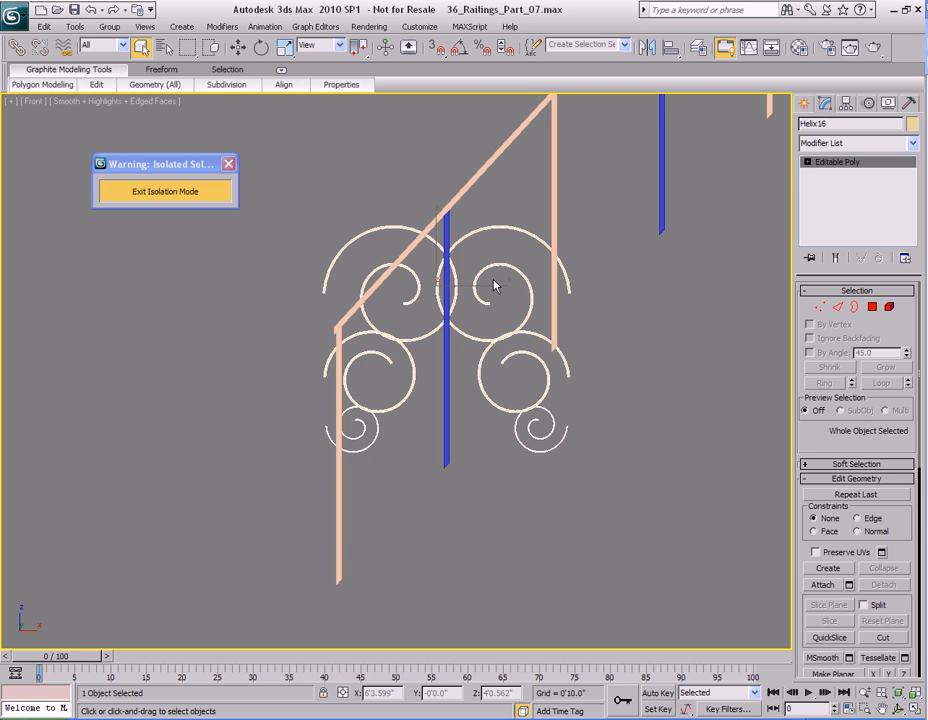
middle_drag(445, 393, 446, 366)
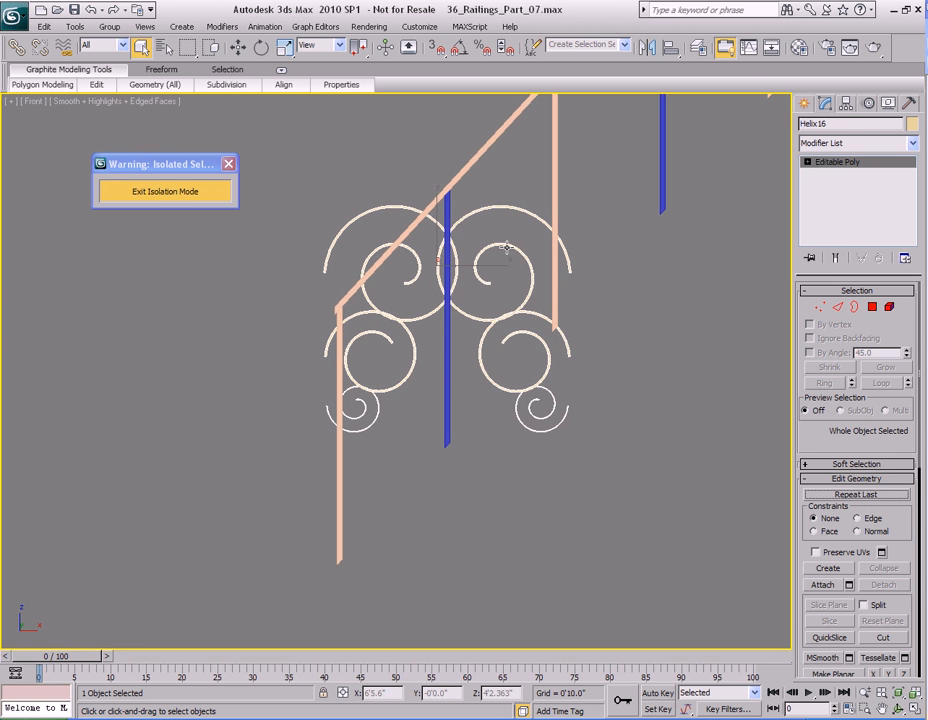
Step: Make one independent copy of the scroll ornament, placed up the slope below the railing's upper end
alt+middle_drag(476, 395, 423, 377)
key(w)
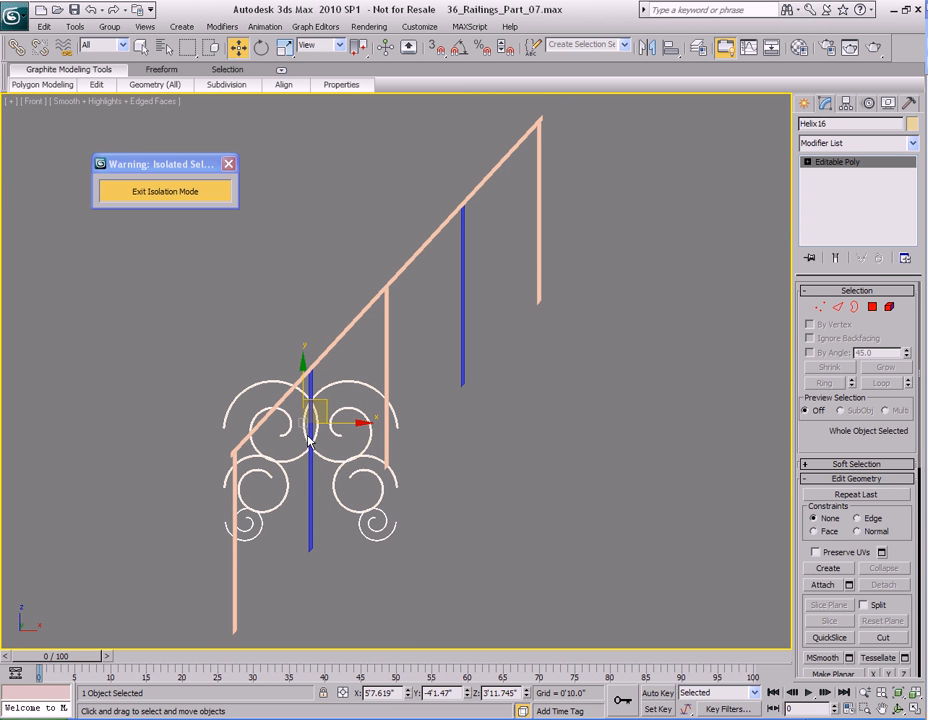
mouse_move(303, 424)
shift+mouse_down()
mouse_move(528, 340)
mouse_move(528, 319)
shift+mouse_up()
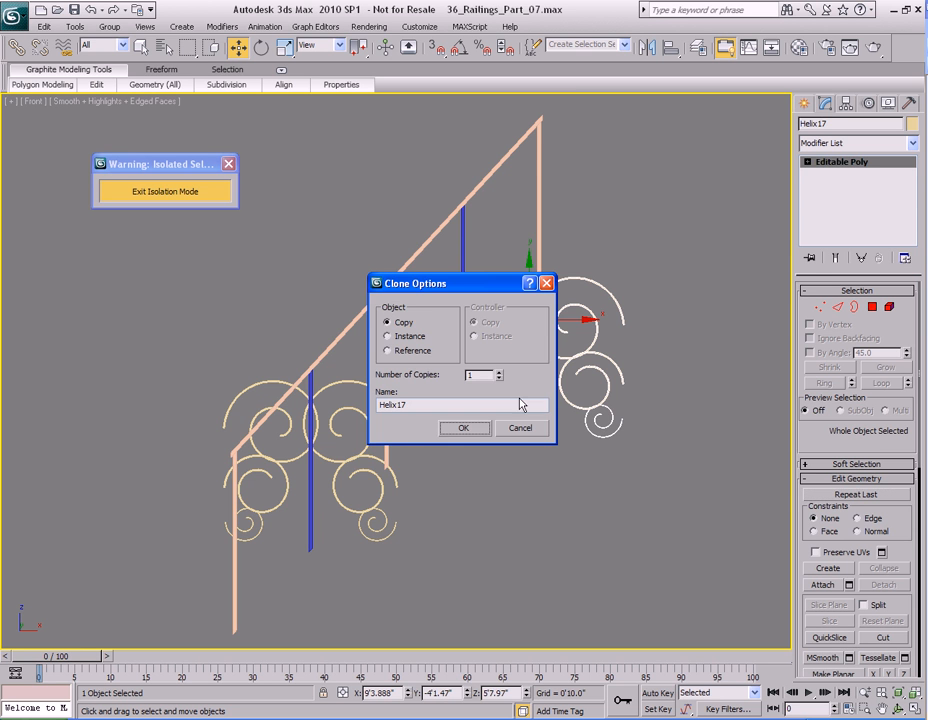
click(463, 428)
mouse_move(470, 400)
middle_down()
mouse_move(464, 375)
mouse_move(492, 370)
middle_up()
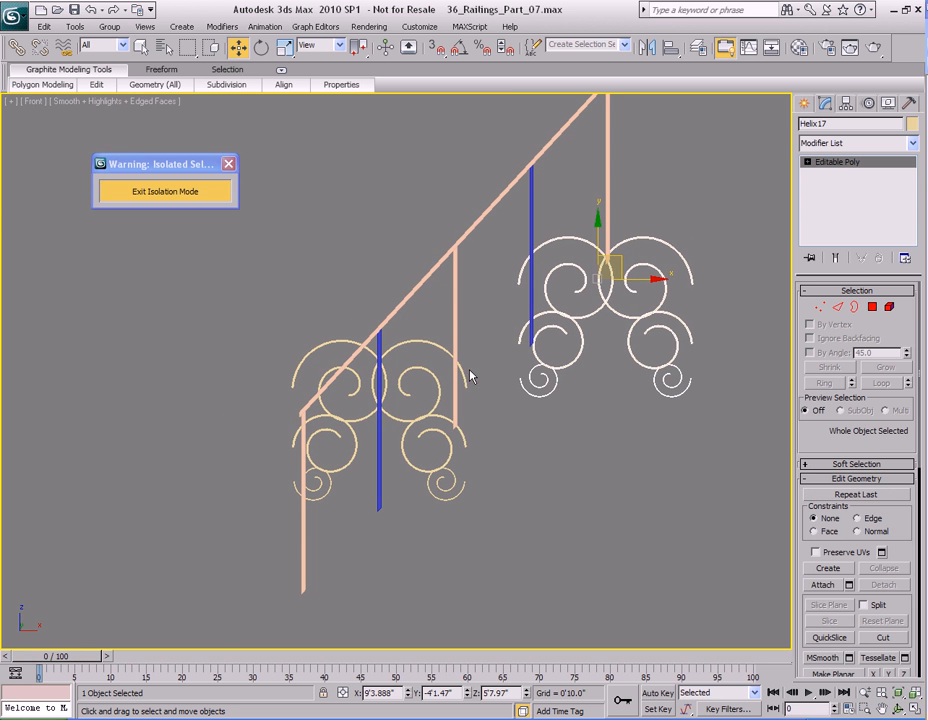
Step: Select the original scroll ornament at the railing's lower end and apply an FFD 4x4x4 modifier to it
click(427, 343)
middle_drag(623, 306, 648, 273)
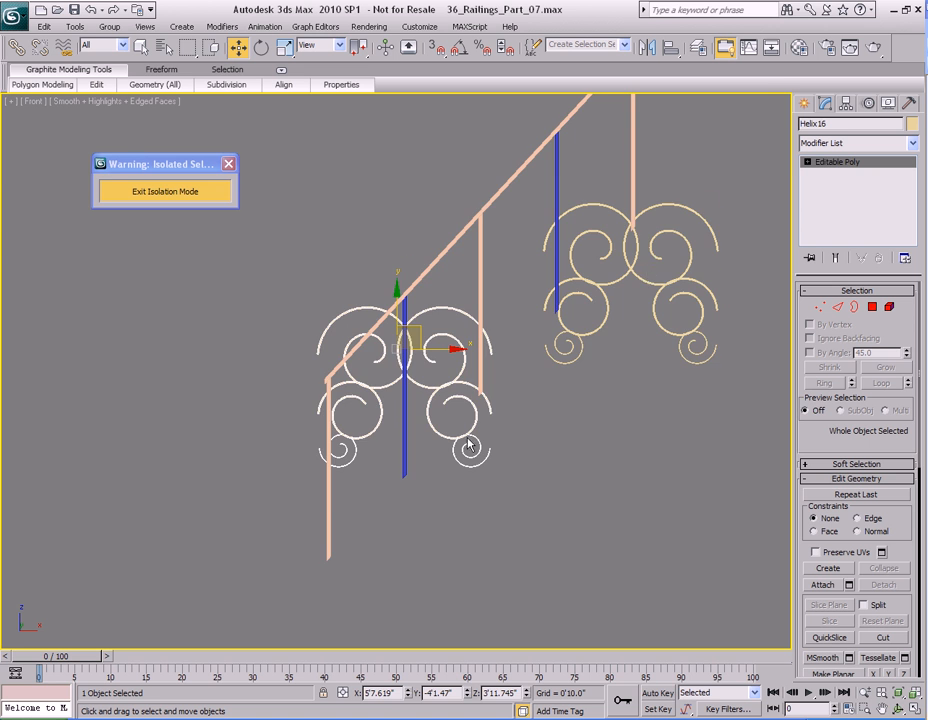
scroll(476, 441, up, 1)
key(q)
scroll(460, 325, up, 2)
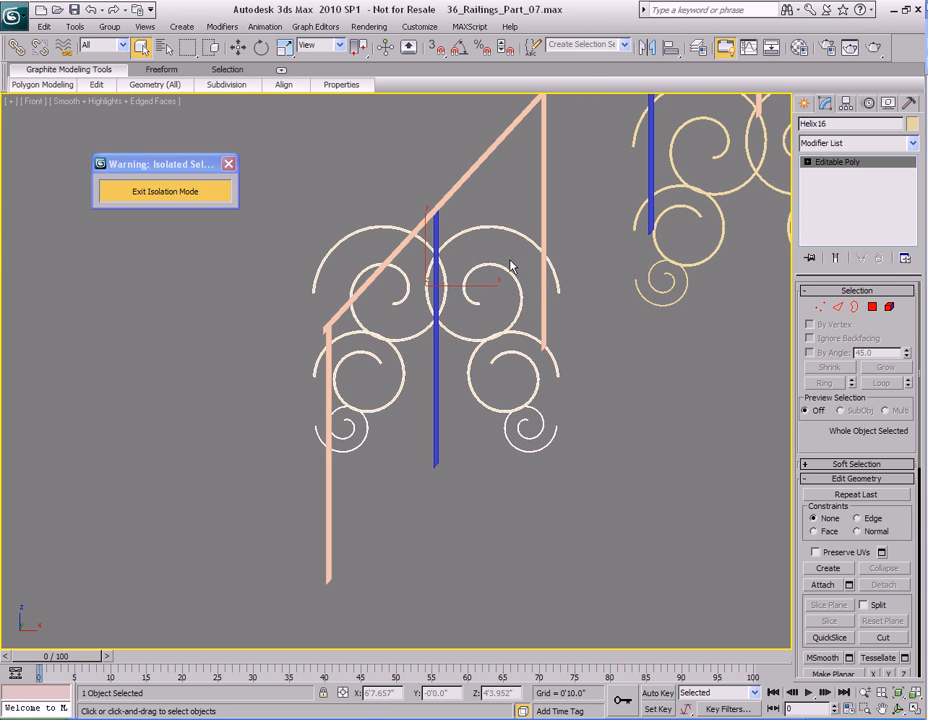
middle_drag(487, 290, 494, 278)
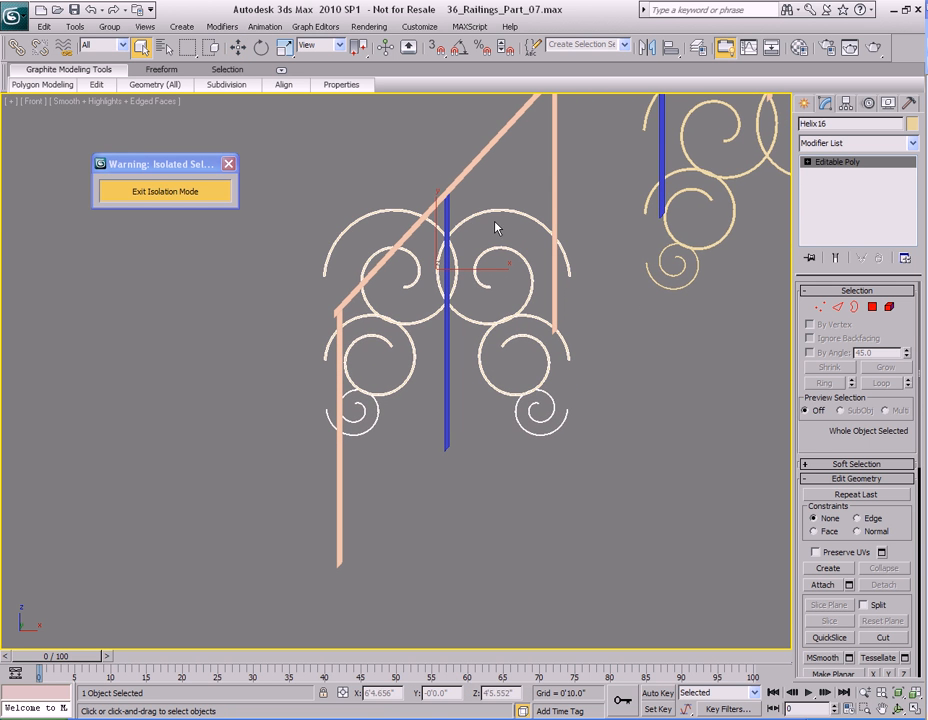
click(222, 27)
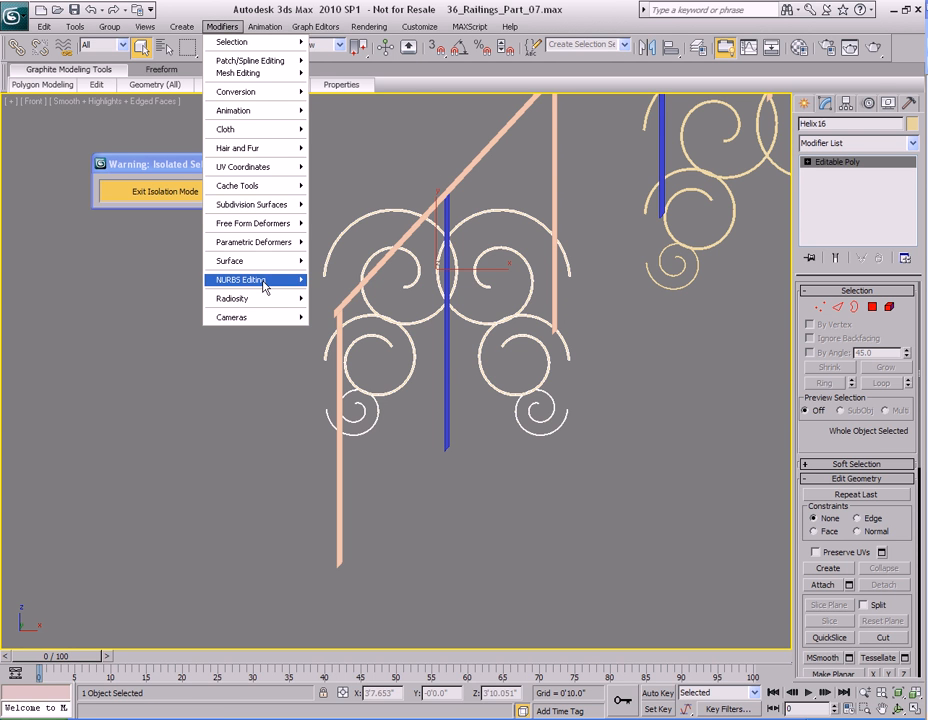
mouse_move(266, 246)
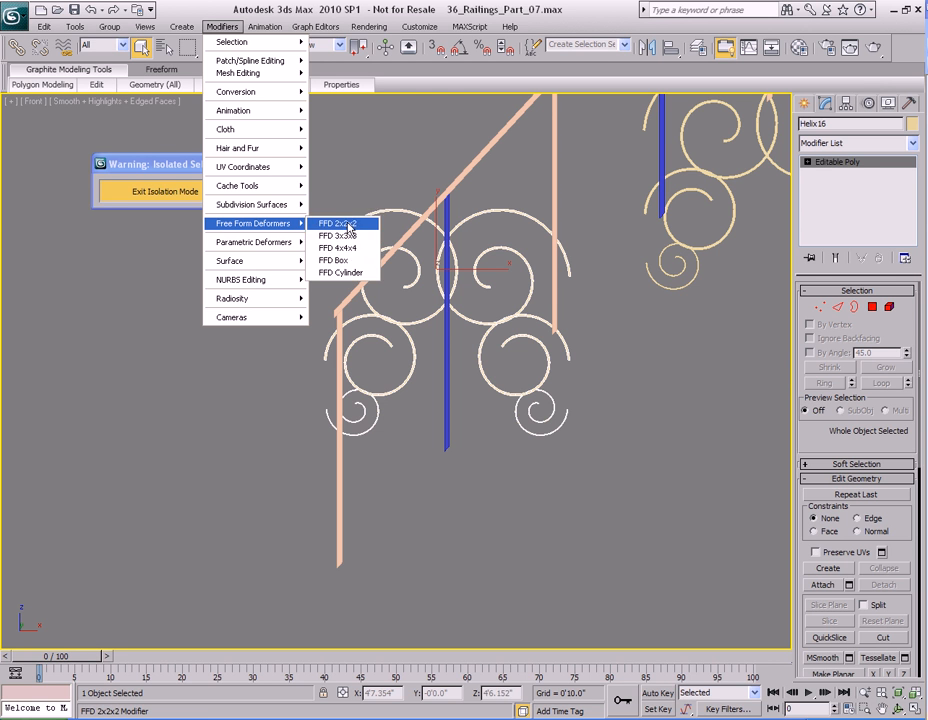
click(340, 248)
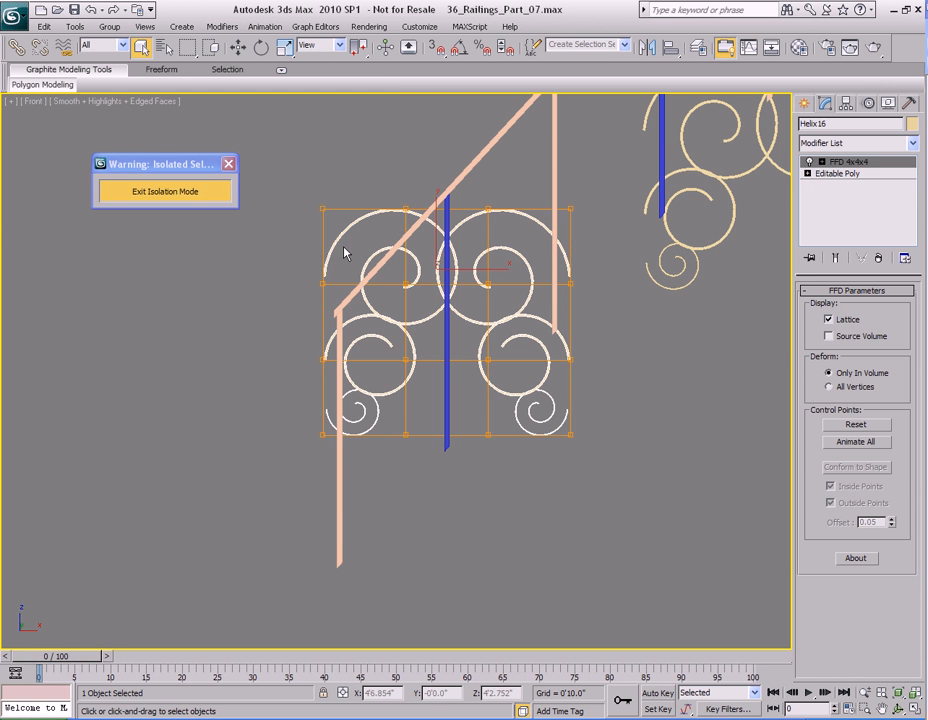
Step: Look through the FFD 4x4x4 modifier's Lattice and Set Volume levels, ending at the Control Points level
middle_drag(468, 348, 460, 389)
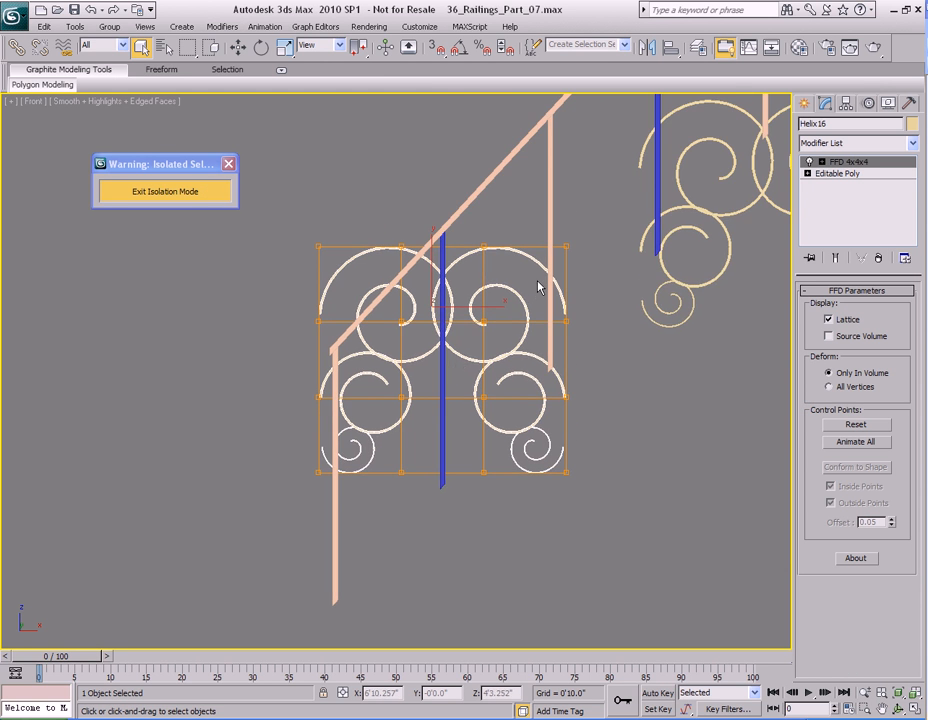
key(1)
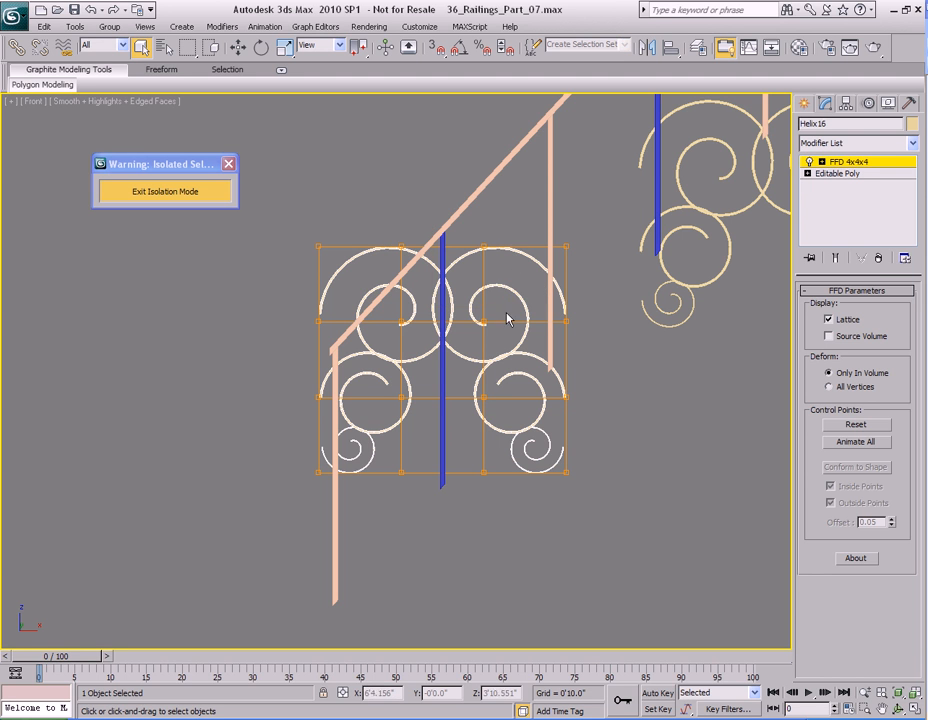
click(822, 162)
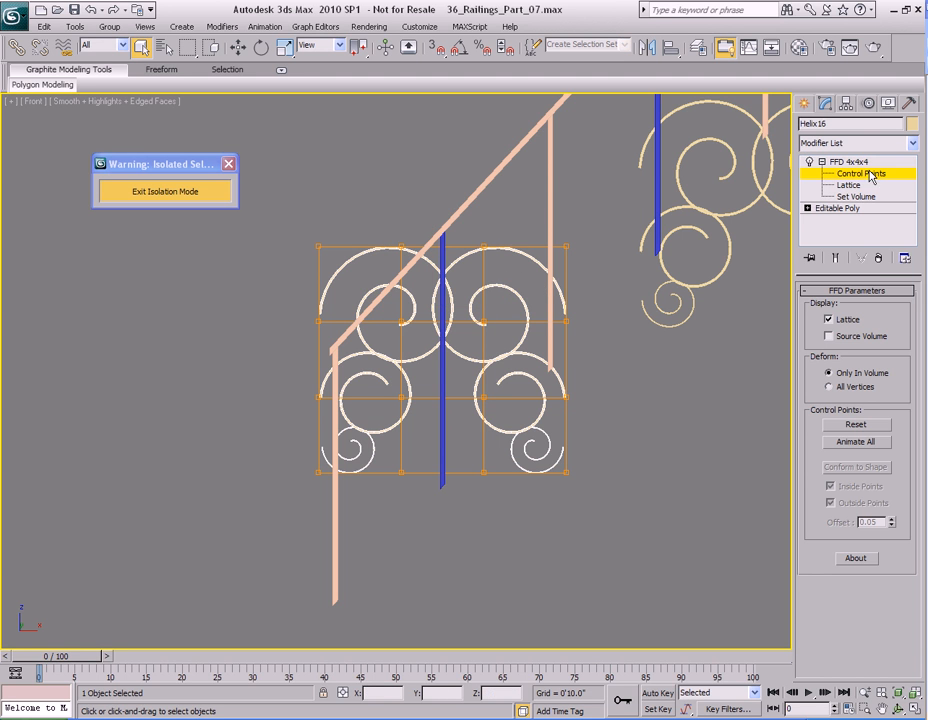
click(848, 186)
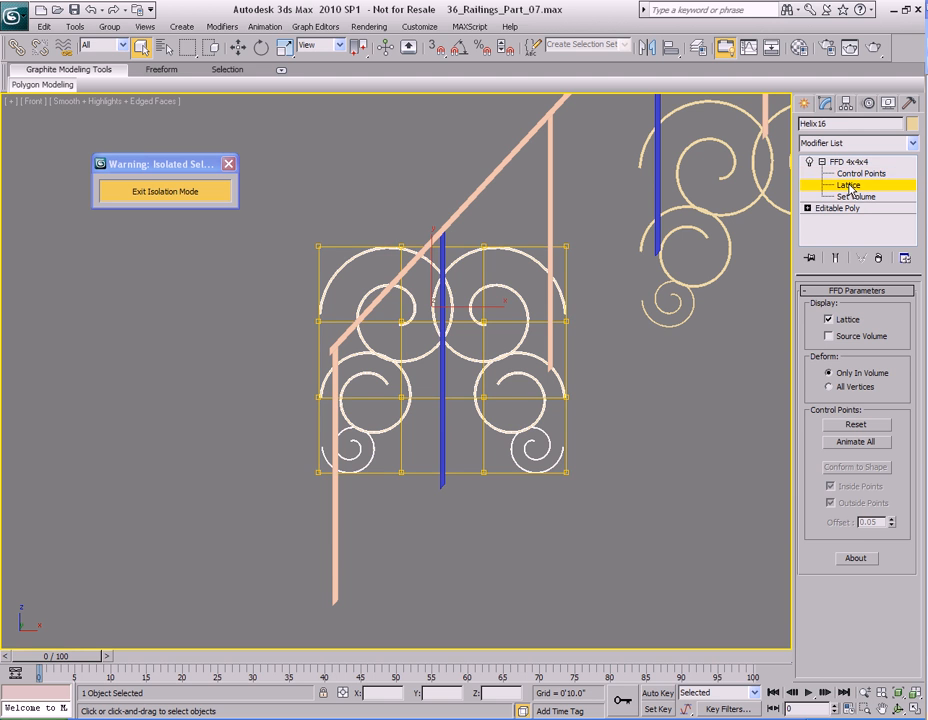
click(853, 197)
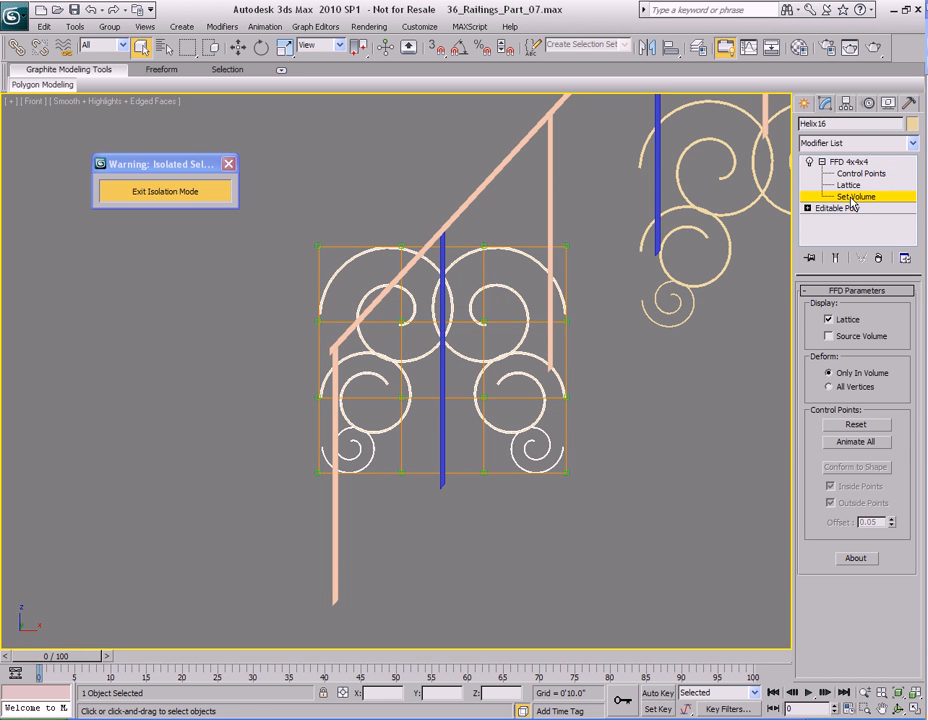
click(852, 173)
middle_drag(315, 315, 333, 294)
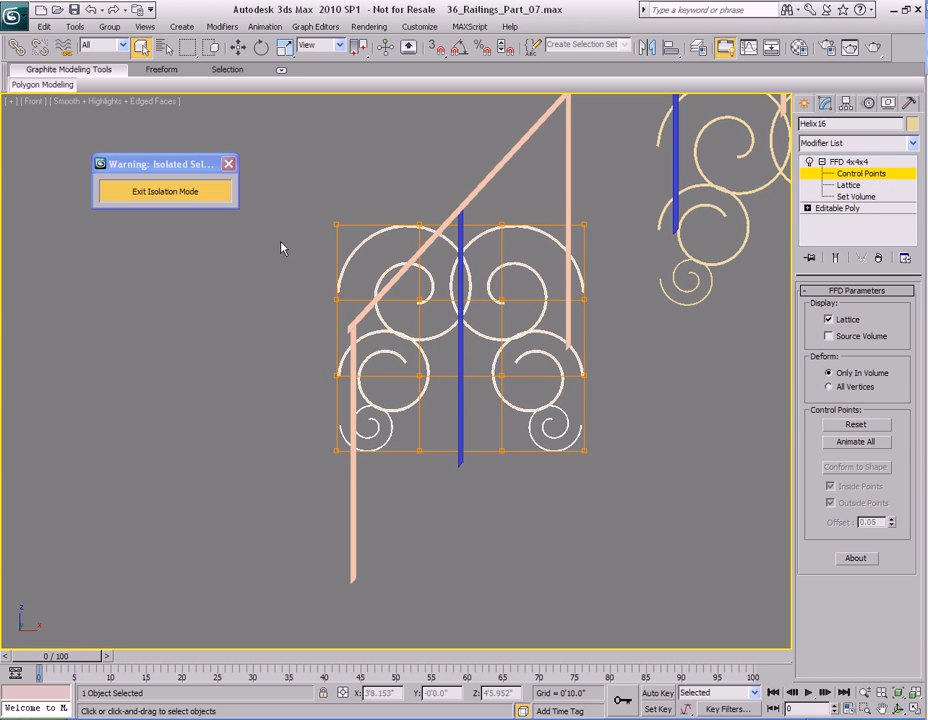
Step: Try moving the control points along the ornament's outer edge on the lower-post side, and undo the move
drag(294, 195, 396, 500)
key(w)
drag(337, 289, 372, 226)
key(ctrl+z)
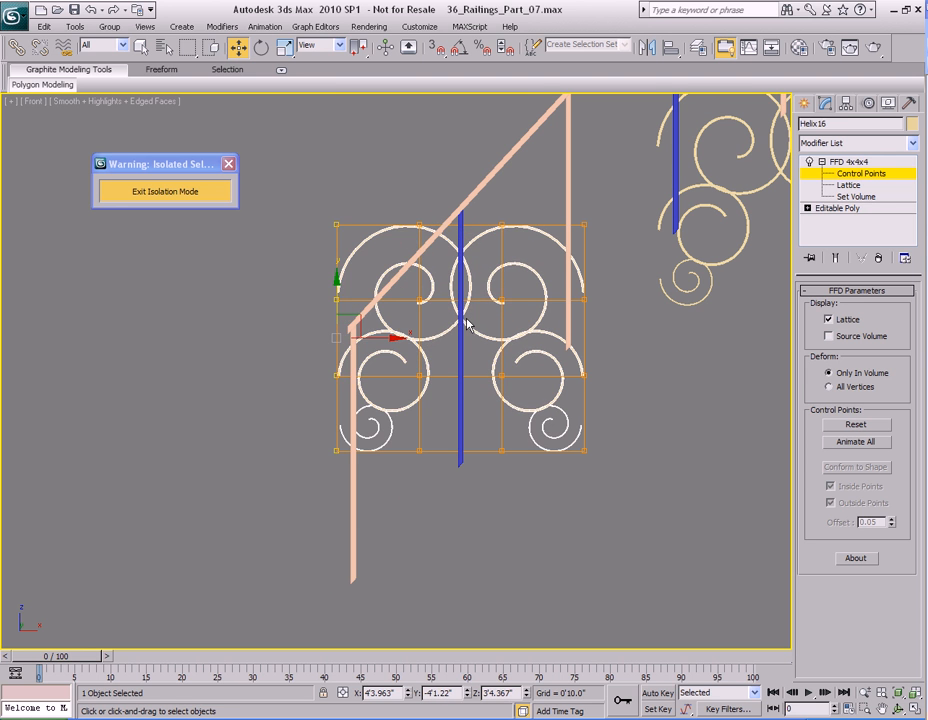
Step: Examine the FFD lattice's control points through the ornament's thickness in an angled perspective view
key(q)
middle_drag(482, 294, 478, 303)
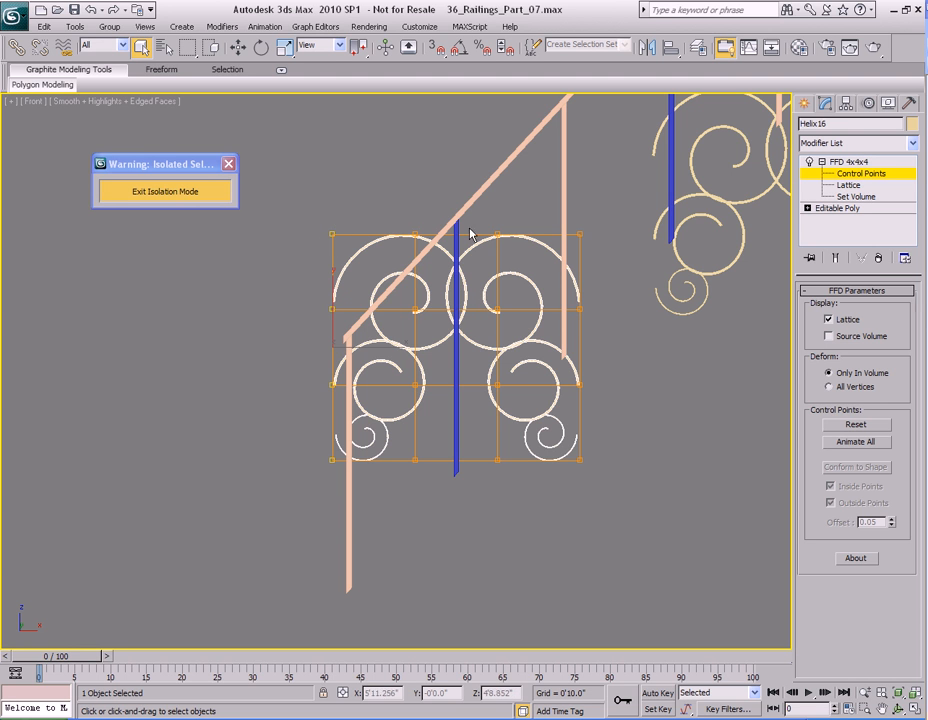
key(ctrl+s)
scroll(362, 336, up, 5)
drag(293, 192, 390, 276)
key(super)
click(302, 226)
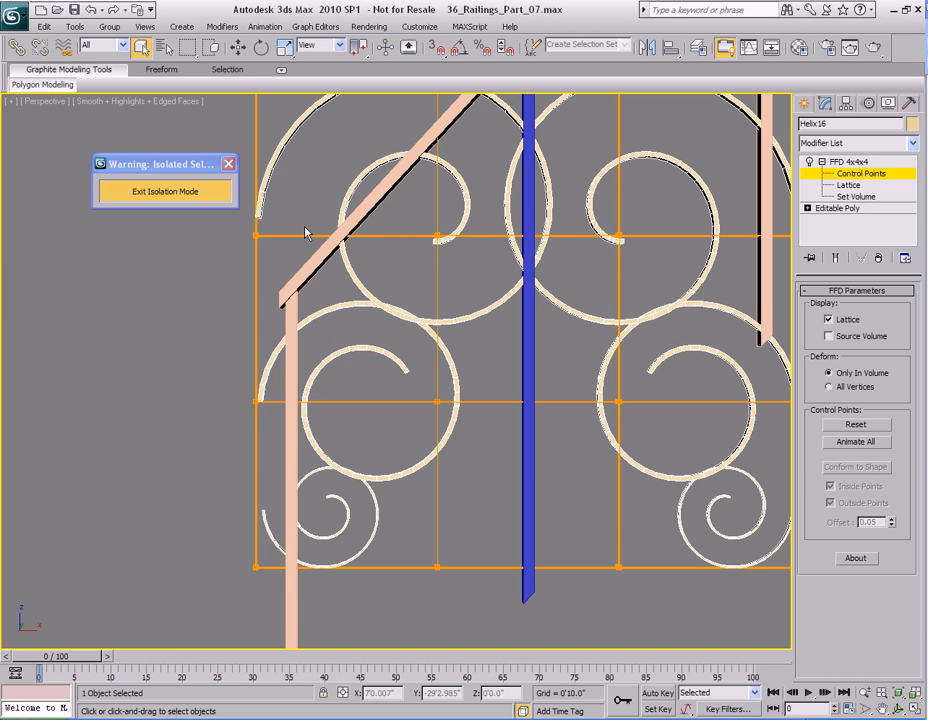
alt+middle_drag(315, 182, 468, 322)
middle_drag(284, 308, 366, 321)
scroll(366, 321, up, 3)
scroll(375, 296, up, 3)
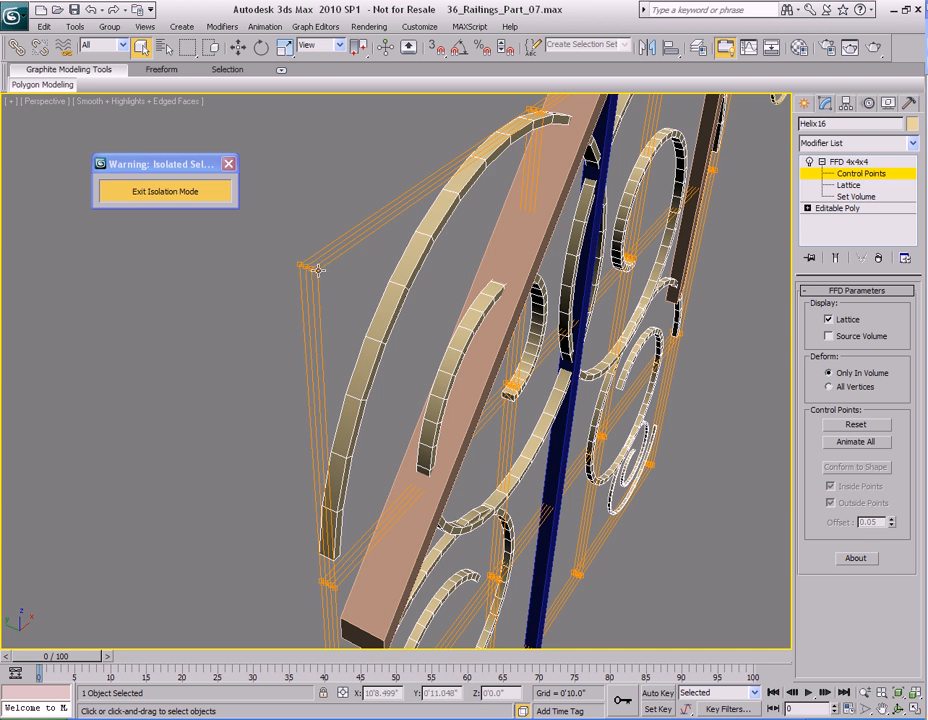
Step: Leave control point editing and delete the FFD 4x4x4 modifier from the scroll ornament
scroll(351, 290, down, 5)
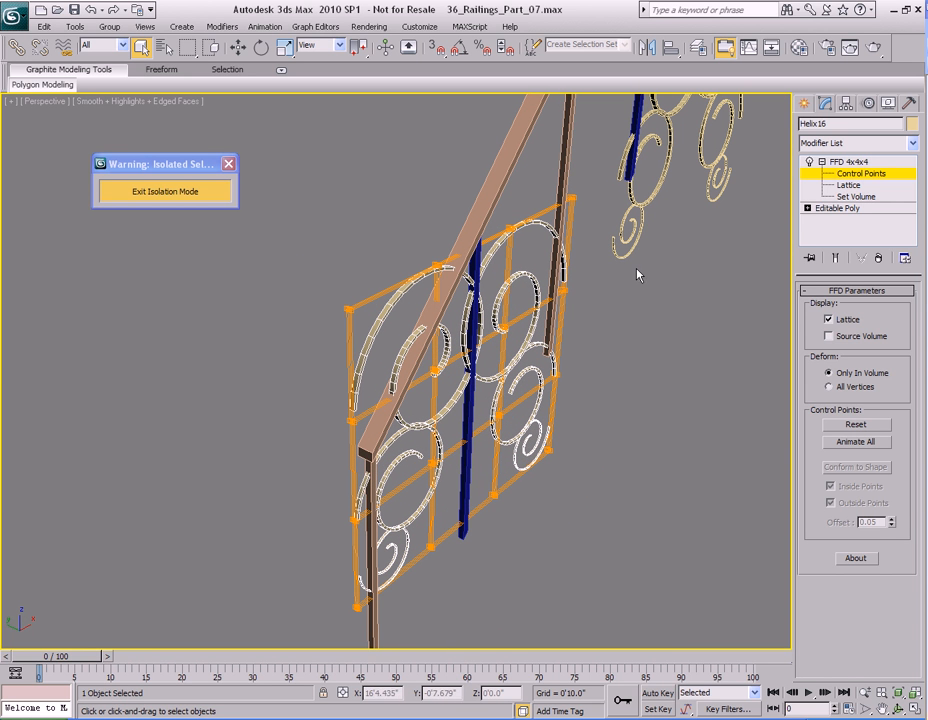
click(848, 161)
click(878, 258)
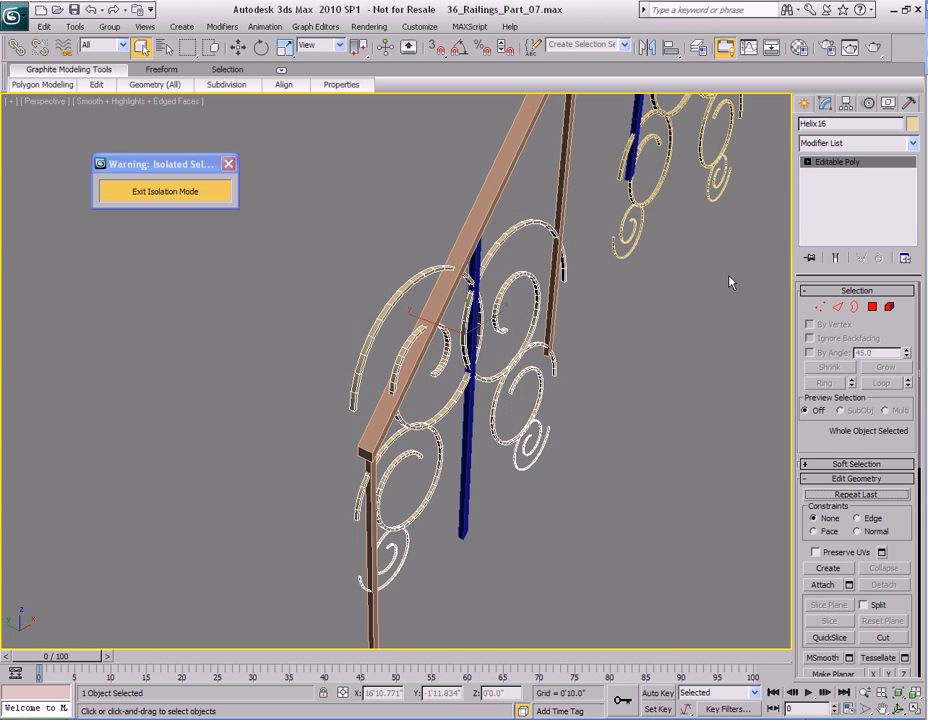
Step: Apply an FFD 2x2x2 modifier to the scroll ornament and enter its Control Points level in the front view
click(222, 26)
mouse_move(280, 226)
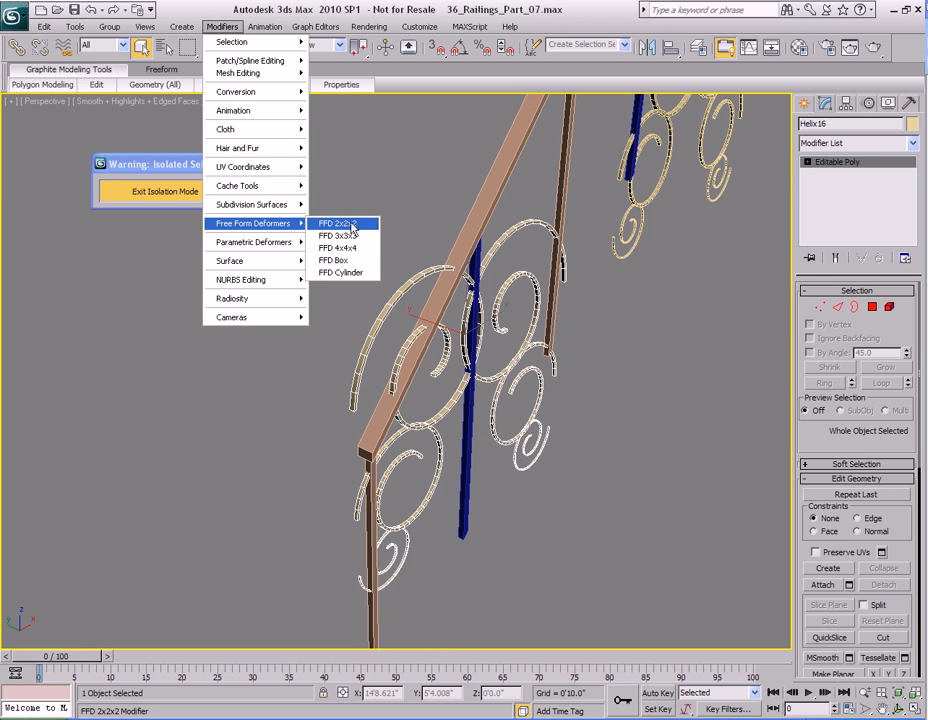
click(352, 224)
middle_drag(430, 296, 398, 254)
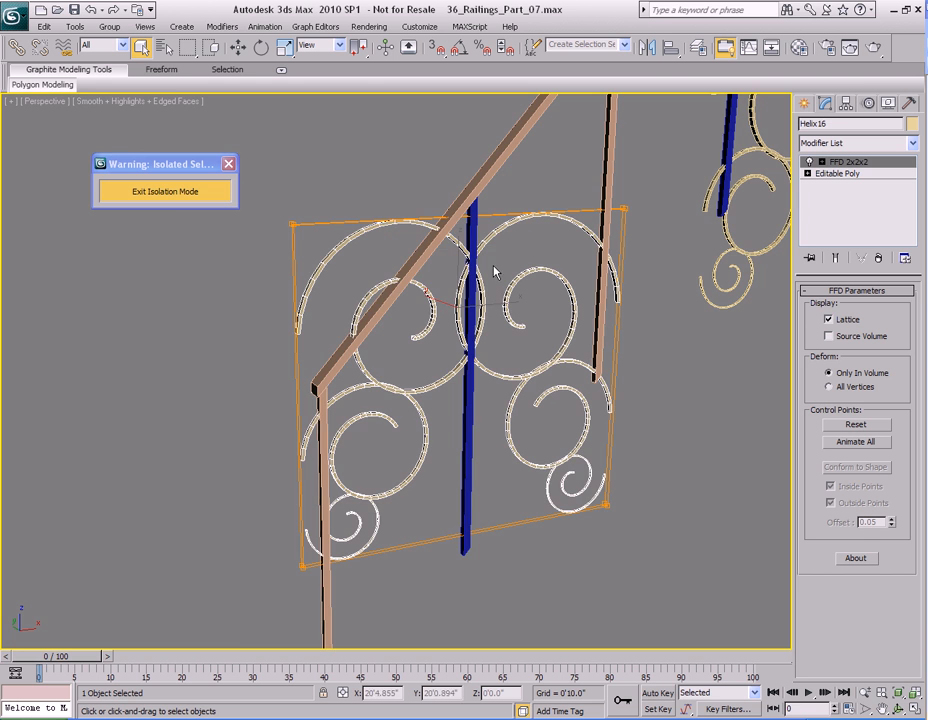
key(f)
scroll(420, 250, down, 3)
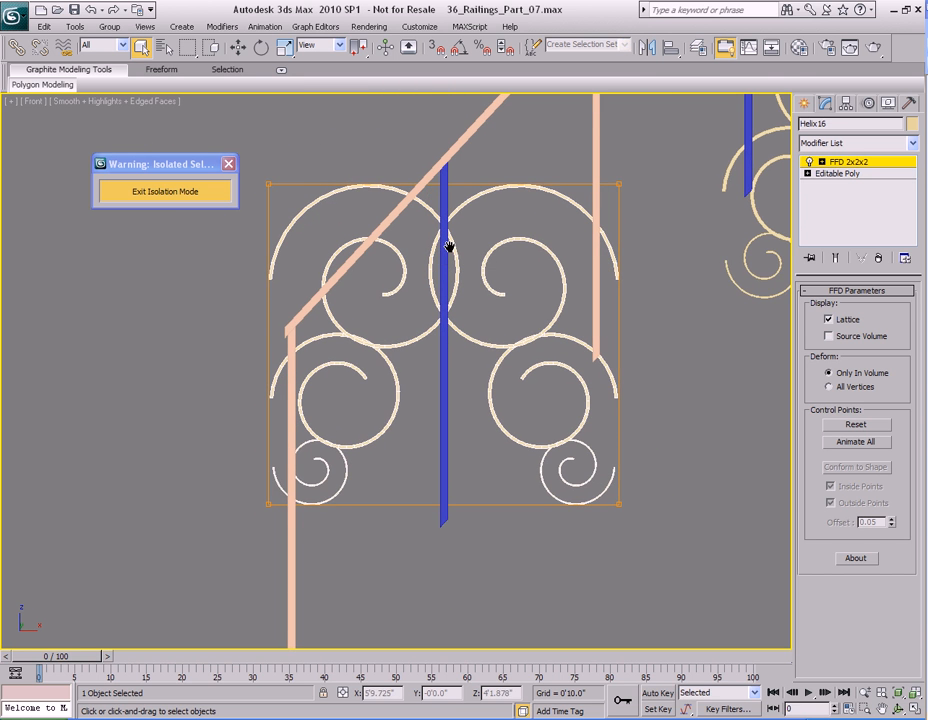
middle_drag(443, 254, 455, 265)
click(822, 162)
click(830, 174)
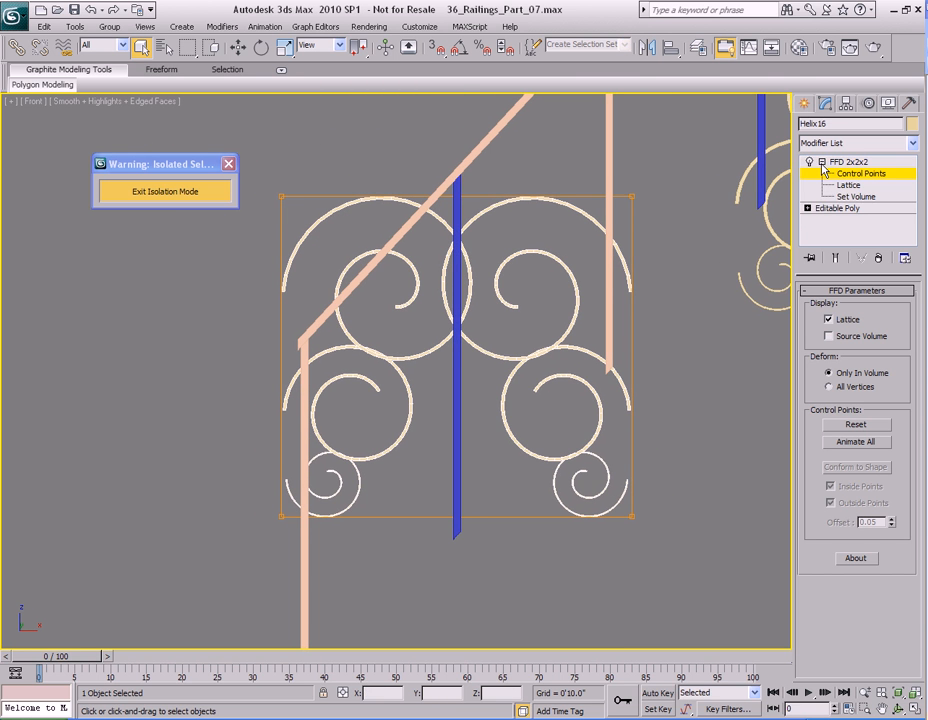
Step: Lower the FFD control points on the ornament's lower-post side to follow the slope of the handrail
middle_drag(424, 308, 429, 281)
scroll(429, 280, down, 1)
scroll(406, 291, up, 1)
scroll(404, 291, down, 1)
middle_drag(373, 291, 406, 270)
scroll(400, 268, up, 1)
scroll(310, 165, down, 1)
drag(309, 171, 396, 462)
key(w)
drag(331, 246, 333, 348)
Step: Raise the control points on the ornament's upper-post side to the handrail and shift them horizontally onto the middle post
scroll(620, 225, down, 1)
middle_drag(620, 225, 482, 306)
drag(478, 269, 528, 476)
drag(493, 297, 492, 200)
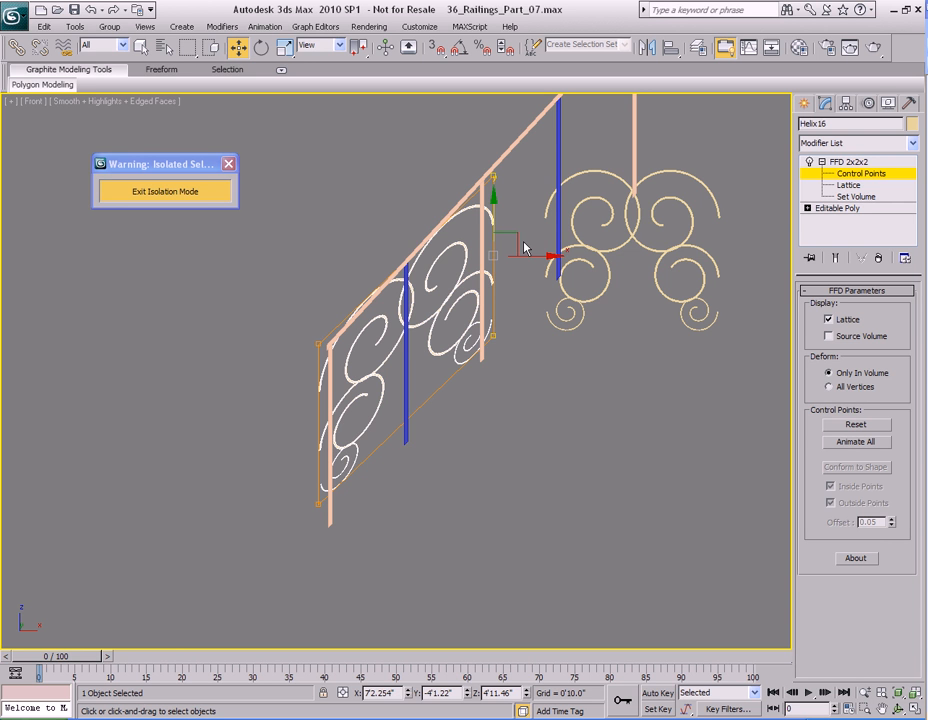
mouse_move(519, 235)
mouse_down()
mouse_move(506, 246)
mouse_move(508, 204)
mouse_move(509, 217)
mouse_up()
scroll(509, 241, up, 5)
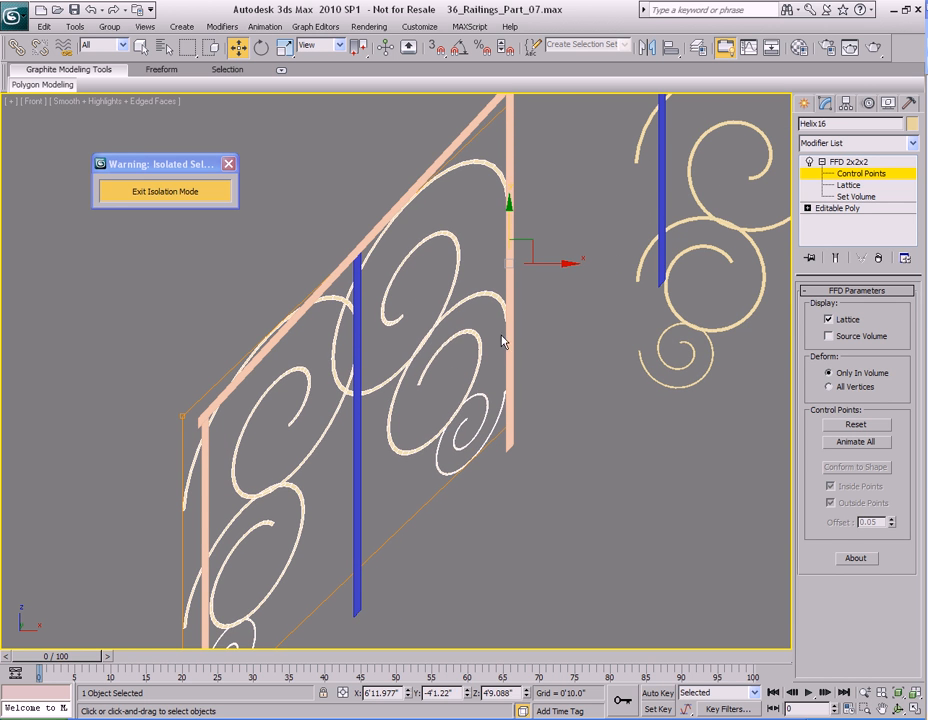
drag(552, 263, 555, 263)
drag(511, 212, 512, 215)
Step: Shift the upper and lower control points on the lower-post side horizontally inward onto the end post
middle_drag(365, 400, 515, 271)
drag(287, 266, 369, 325)
middle_drag(343, 484, 342, 426)
ctrl+drag(300, 512, 381, 592)
drag(357, 383, 377, 370)
middle_drag(427, 323, 322, 466)
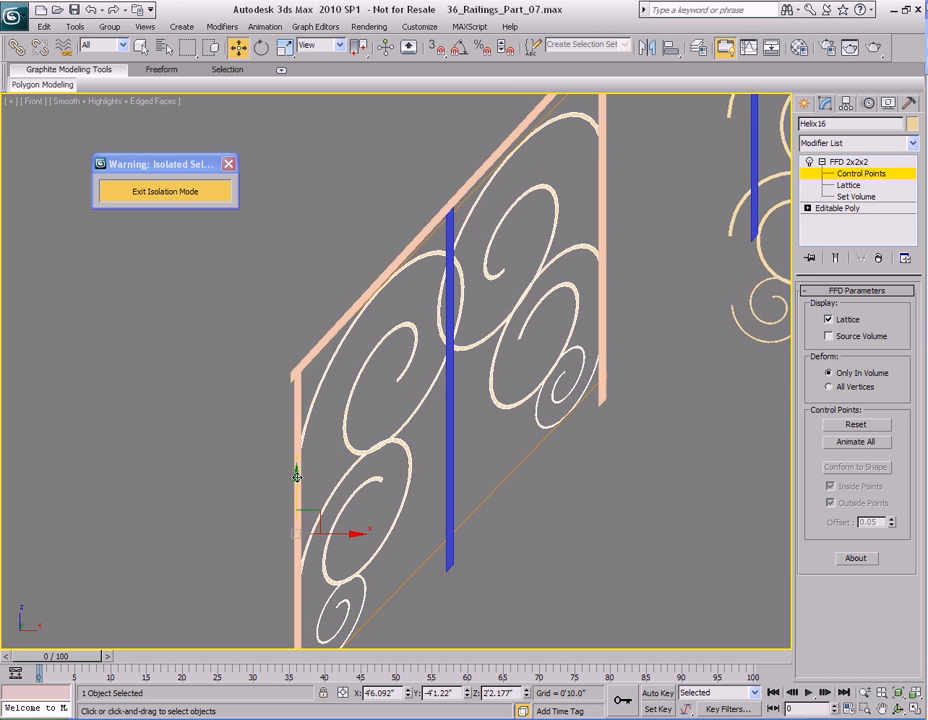
Step: Fine-tune the height of the lattice's two upper corners to fit the scrolls under the handrail, and leave control point editing
middle_drag(632, 140, 590, 227)
drag(528, 118, 570, 128)
middle_drag(570, 128, 557, 172)
drag(555, 165, 556, 152)
middle_drag(115, 373, 162, 283)
click(290, 440)
drag(291, 391, 291, 396)
alt+middle_drag(541, 519, 481, 464)
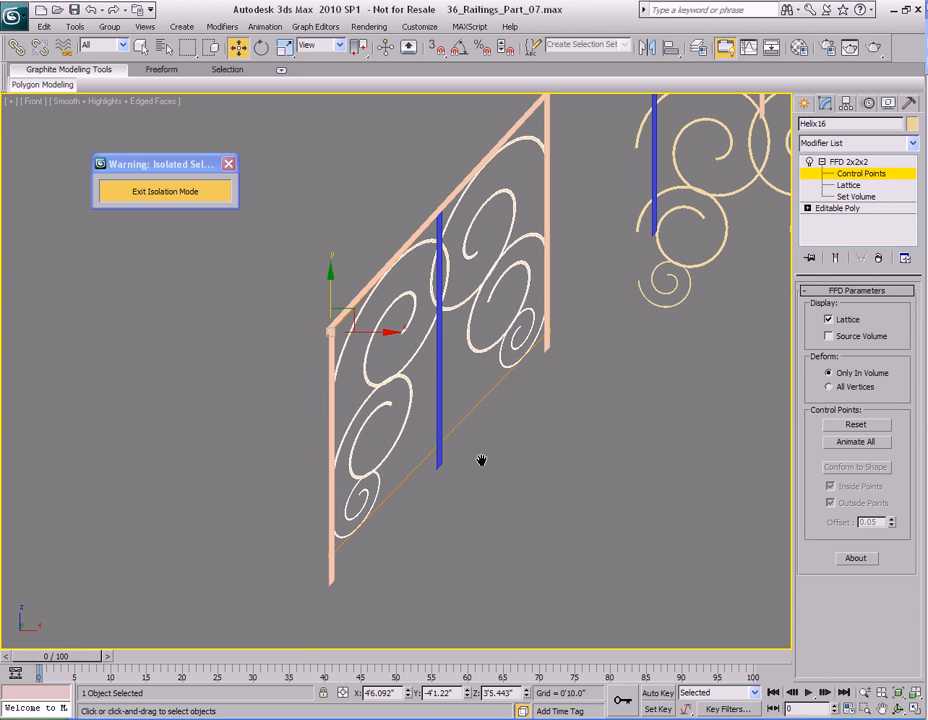
key(q)
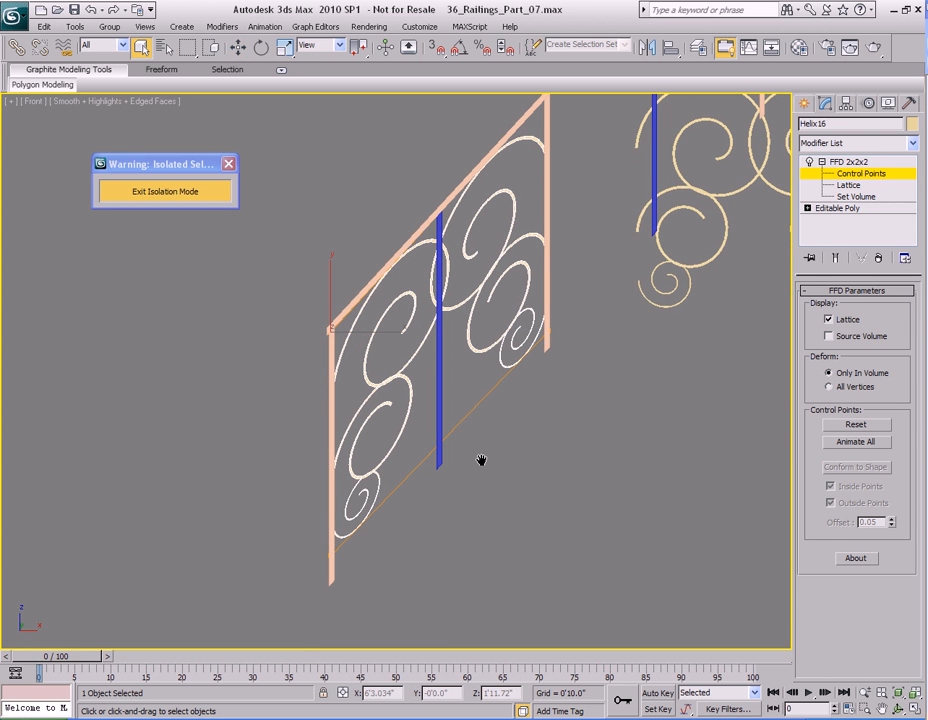
mouse_move(481, 460)
middle_down()
mouse_move(485, 485)
mouse_move(491, 464)
middle_up()
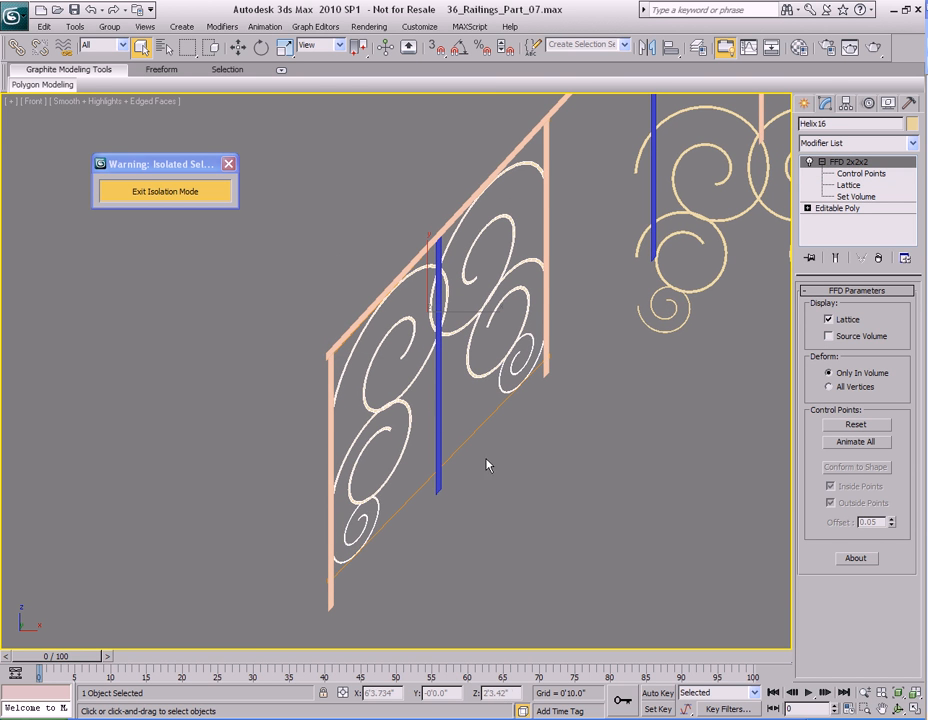
Step: Examine the deformed ornament's fit between the handrail and posts in the perspective view
key(p)
scroll(393, 404, up, 10)
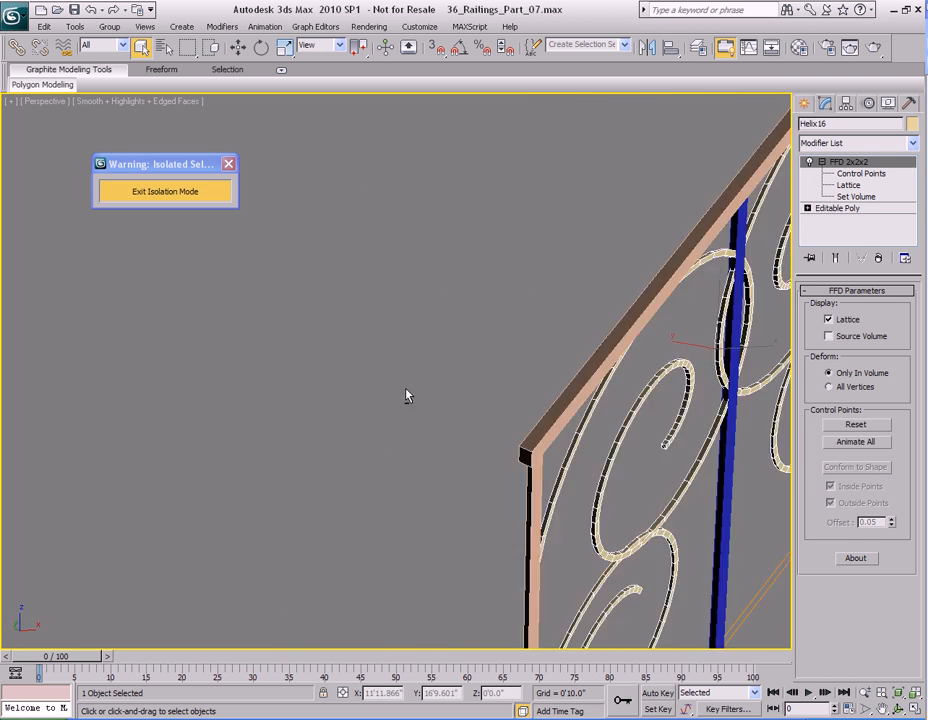
scroll(430, 403, down, 8)
scroll(373, 397, up, 1)
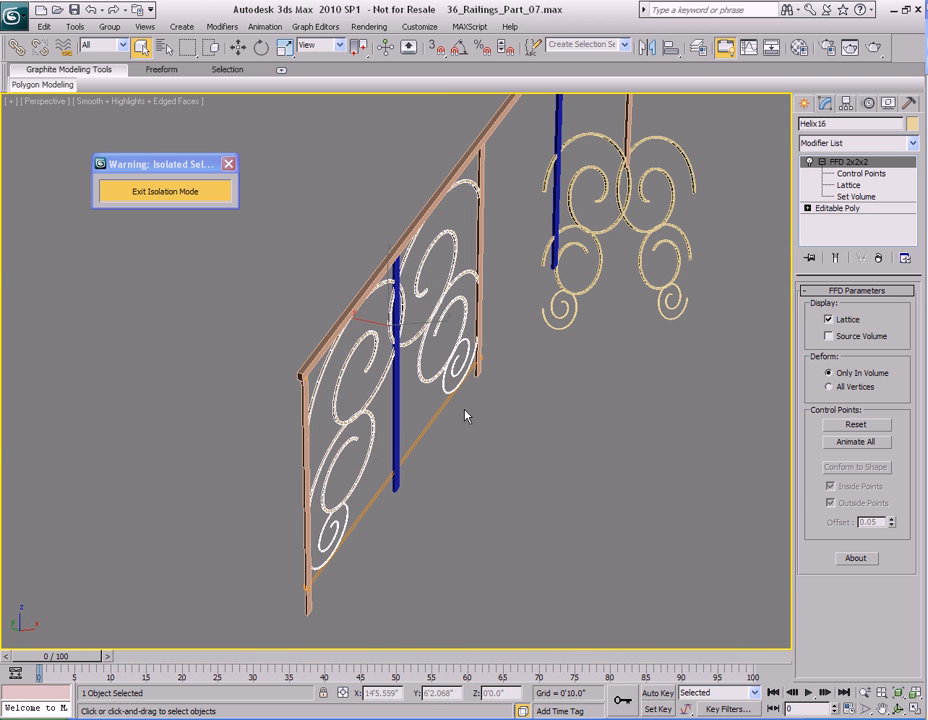
middle_drag(488, 413, 535, 427)
alt+middle_drag(496, 419, 524, 402)
scroll(528, 420, up, 4)
scroll(527, 418, down, 4)
middle_drag(532, 394, 485, 425)
alt+middle_drag(447, 367, 445, 370)
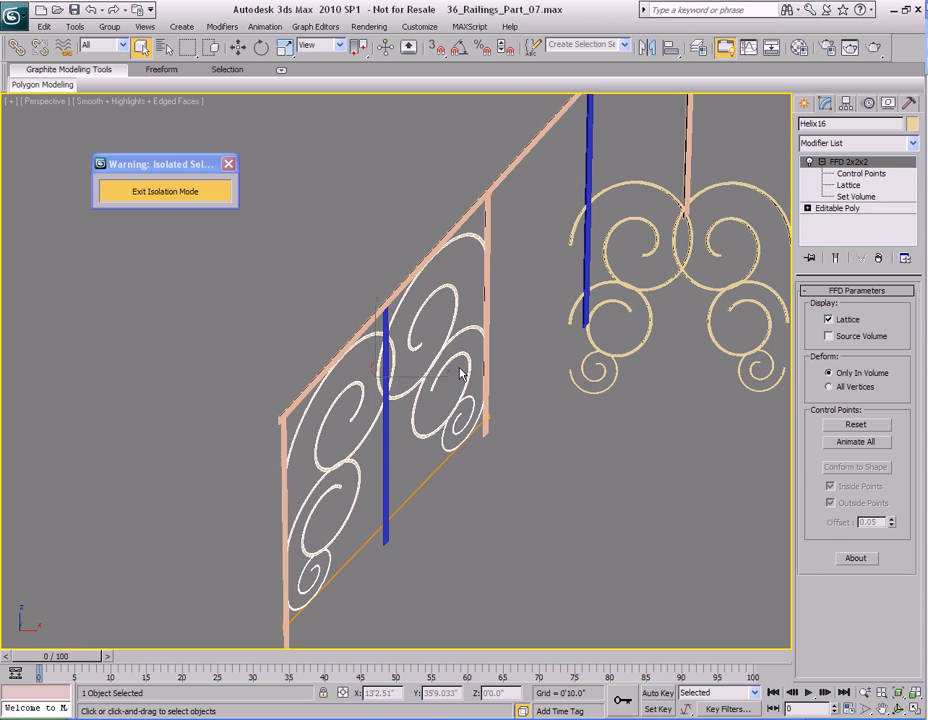
Step: Collapse the deformed ornament's modifier stack and delete the blue detached post running through it
right_click(862, 236)
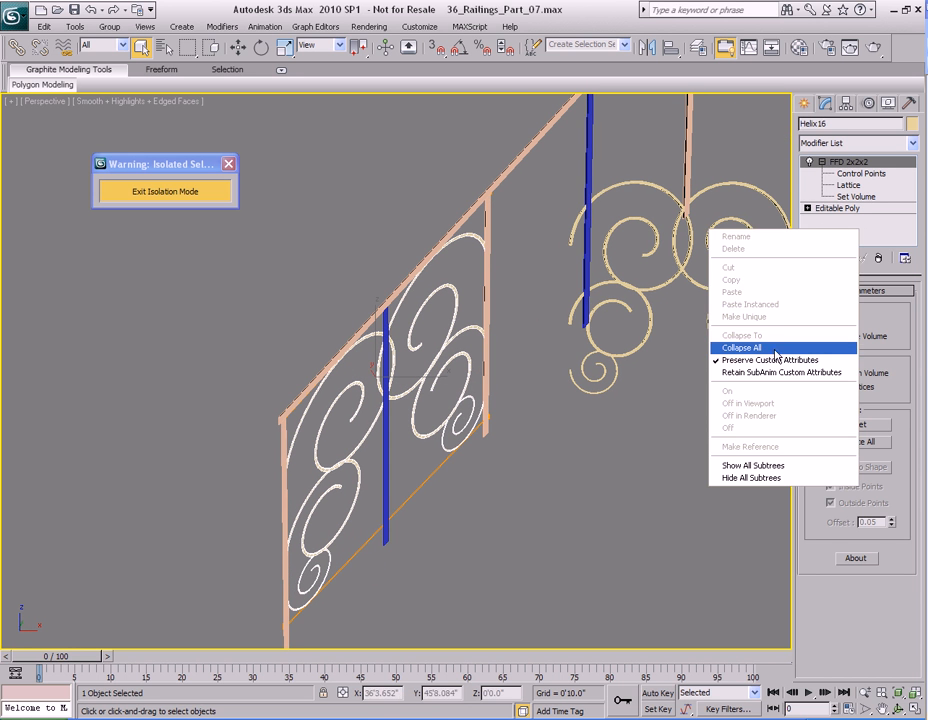
click(772, 347)
click(529, 409)
mouse_move(503, 425)
alt+middle_down()
mouse_move(543, 398)
mouse_move(524, 377)
mouse_move(482, 381)
mouse_move(431, 424)
mouse_move(415, 407)
mouse_move(513, 412)
alt+middle_up()
click(513, 412)
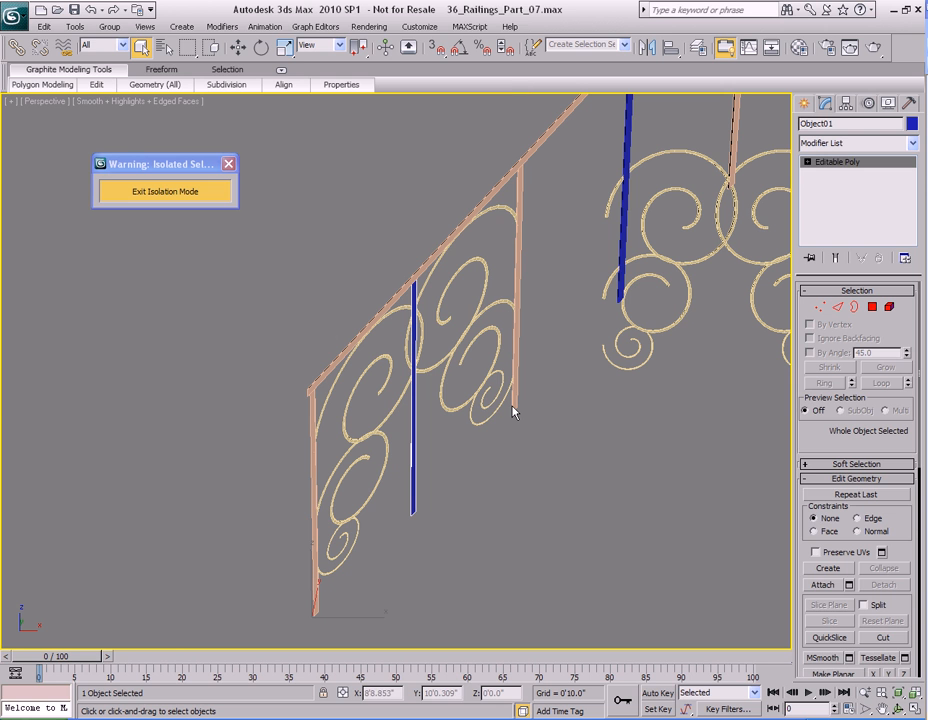
key(Delete)
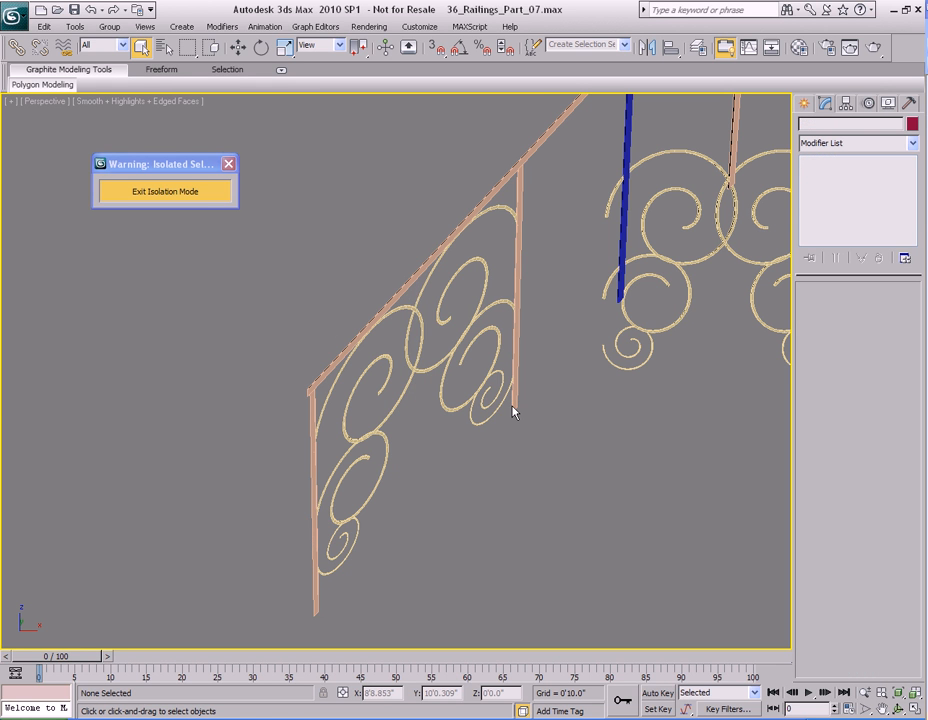
Step: Move the undeformed scroll ornament along X until it stands clear of the railing
scroll(512, 410, down, 5)
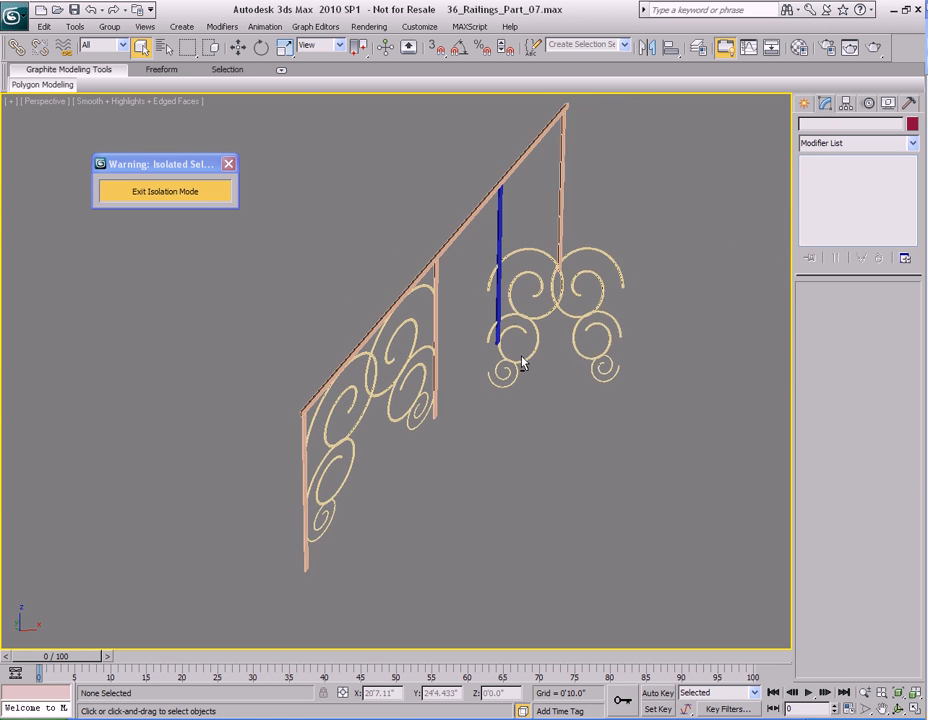
click(610, 337)
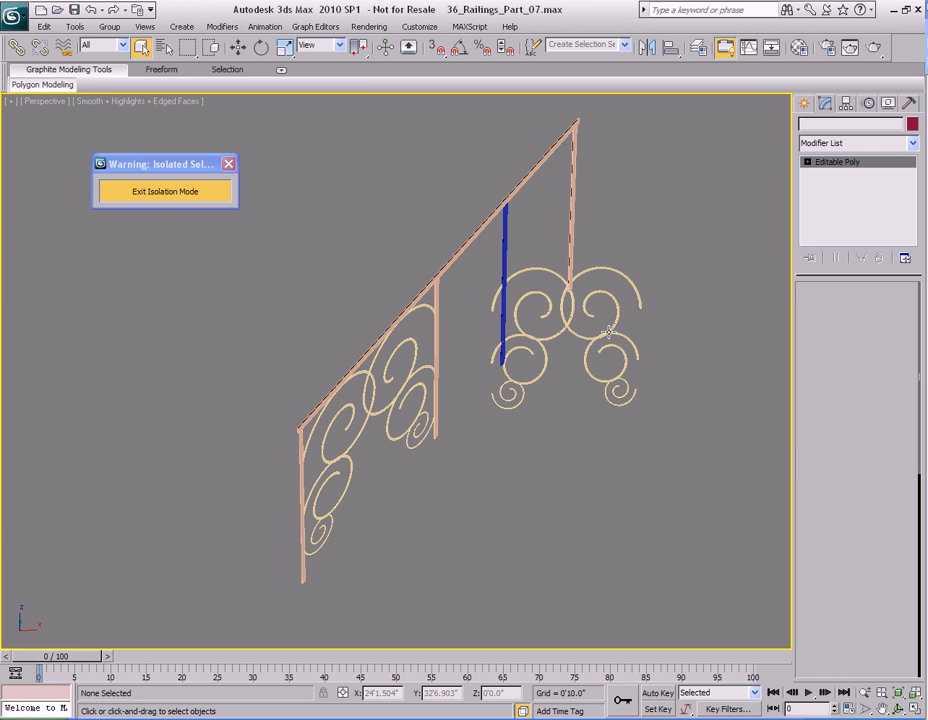
key(w)
drag(612, 305, 735, 311)
key(q)
middle_drag(466, 356, 458, 385)
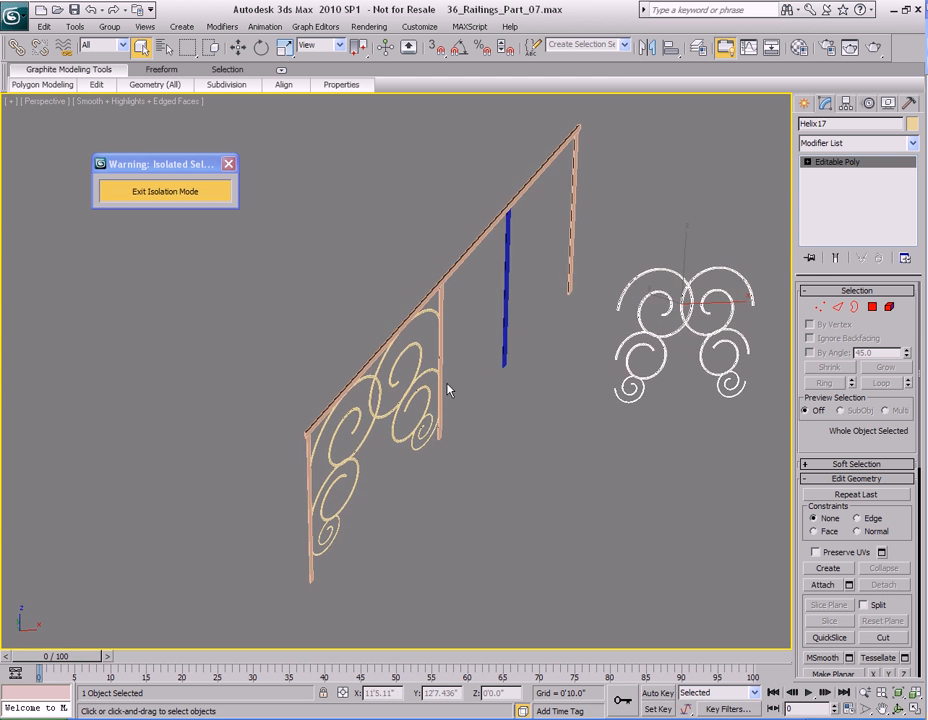
Step: Clone the deformed ornament along X toward the upper railing section
click(419, 381)
click(414, 382)
key(w)
mouse_move(398, 413)
shift+mouse_down()
mouse_move(508, 381)
mouse_move(481, 435)
shift+mouse_up()
click(482, 433)
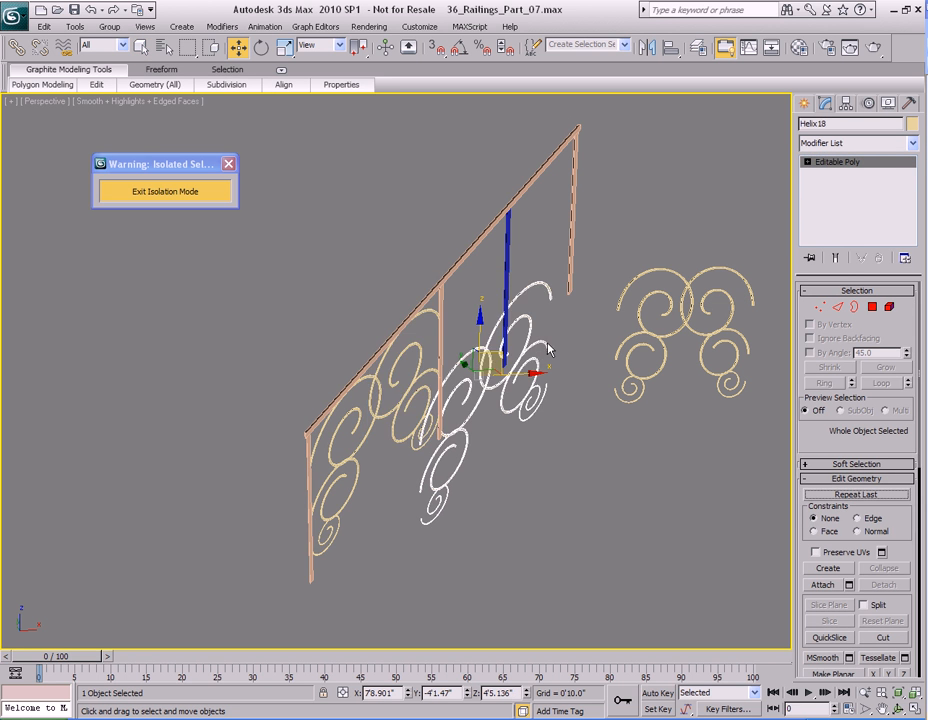
key(q)
Step: Align the cloned ornament to the remaining blue post, center to center in X, Y and Z
middle_drag(548, 345, 498, 392)
click(668, 50)
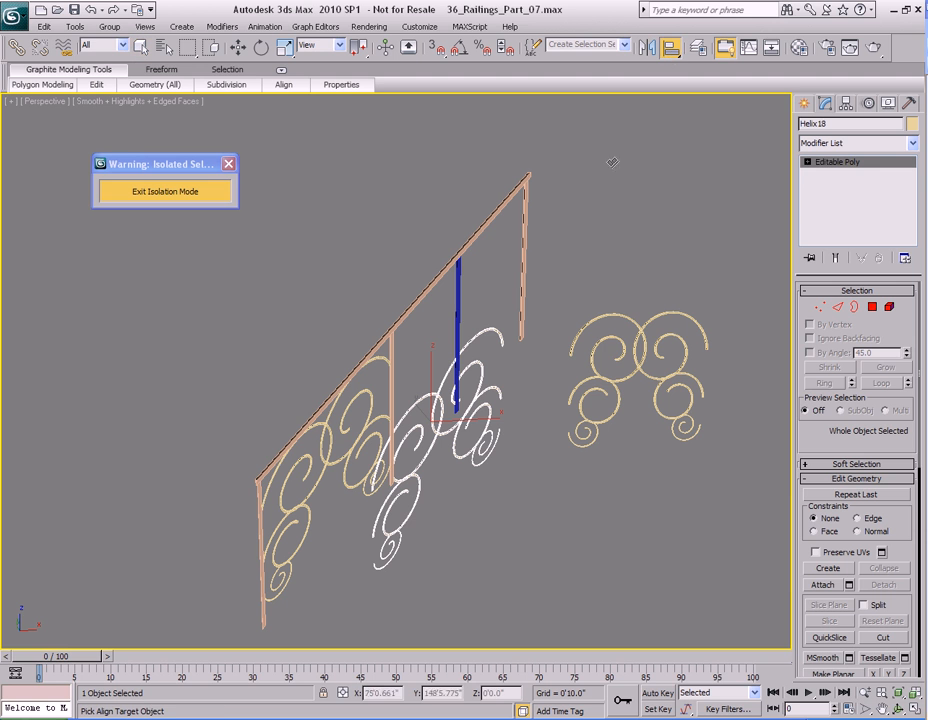
click(458, 298)
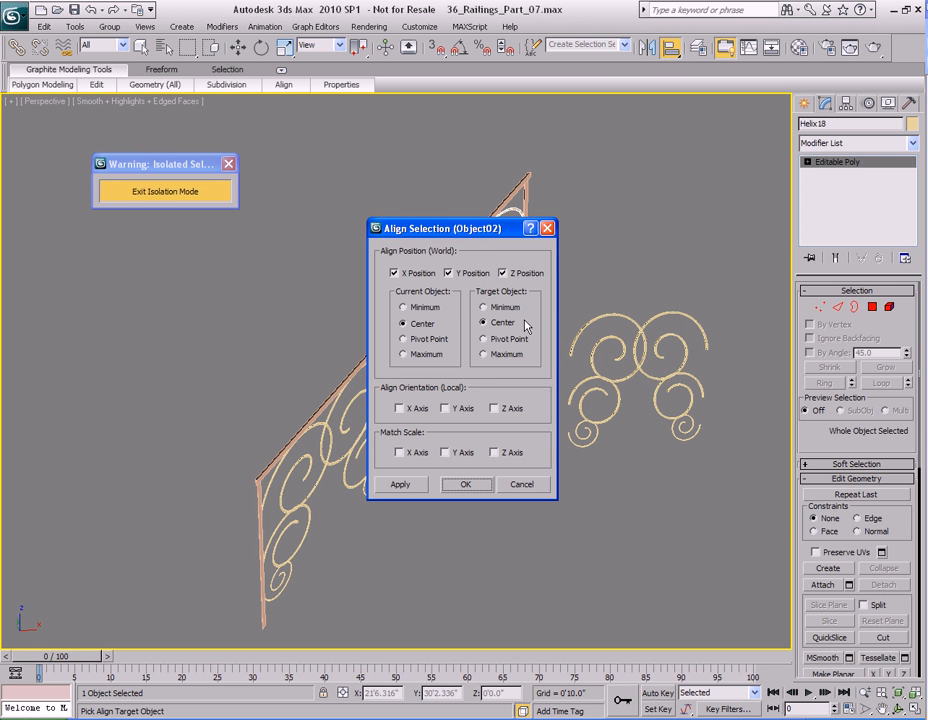
drag(470, 228, 666, 219)
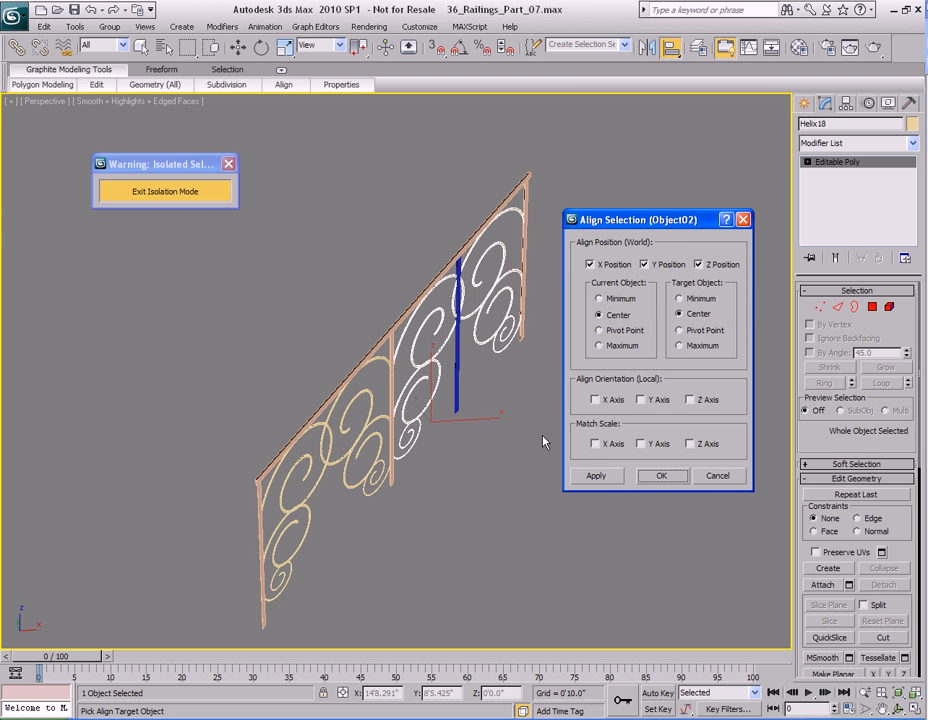
click(661, 475)
Step: Raise the cloned ornament slightly toward the sloped handrail in the front view, to a Z of about 6'7.9"
alt+middle_drag(582, 479, 433, 432)
key(f)
key(z)
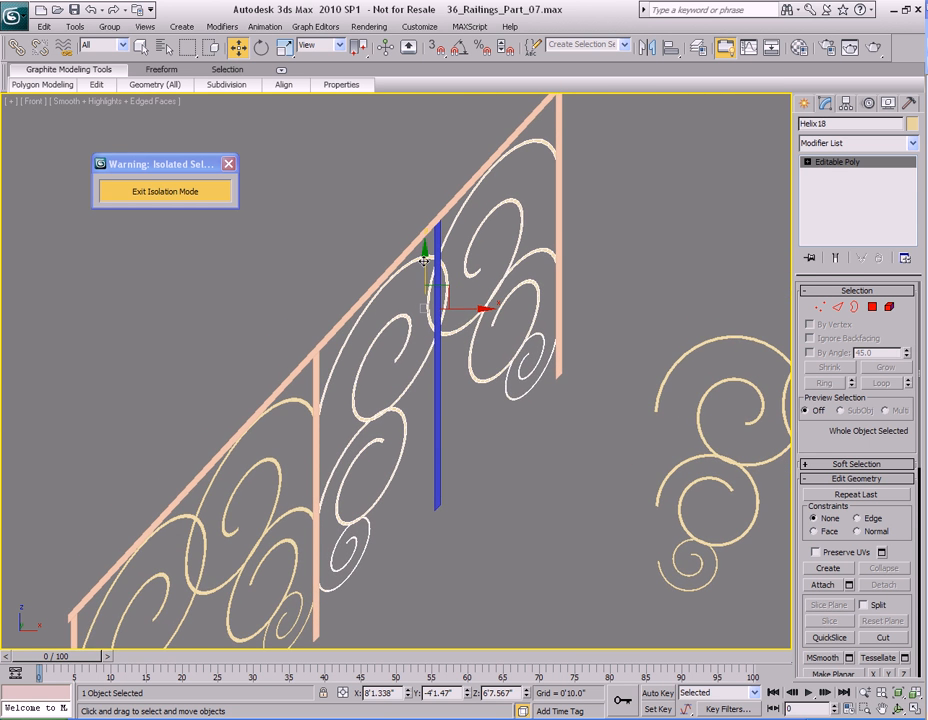
middle_drag(398, 352, 428, 322)
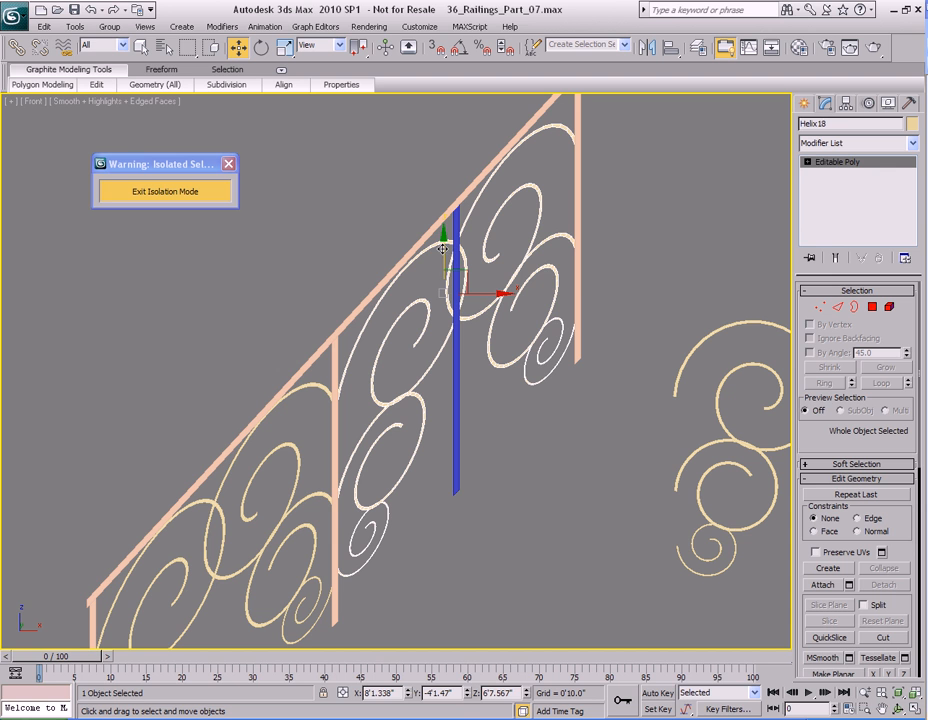
drag(443, 249, 443, 247)
scroll(443, 247, up, 5)
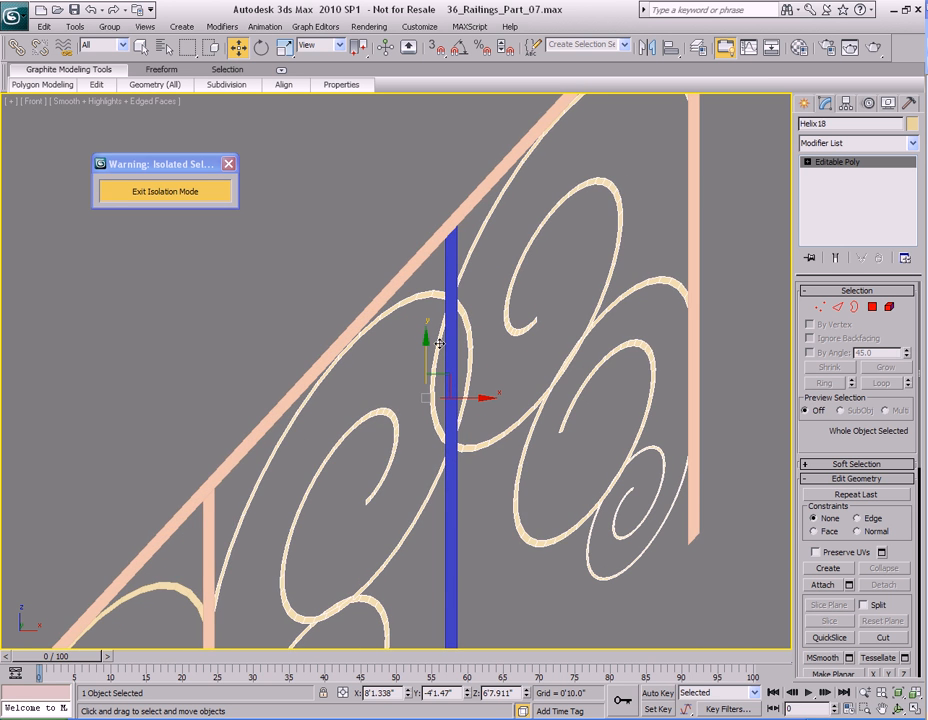
Step: Fine-tune the cloned ornament's height against the handrail in wireframe display, to a Z of about 6'8", and restore shaded display
key(F3)
drag(430, 346, 430, 345)
middle_drag(507, 308, 619, 276)
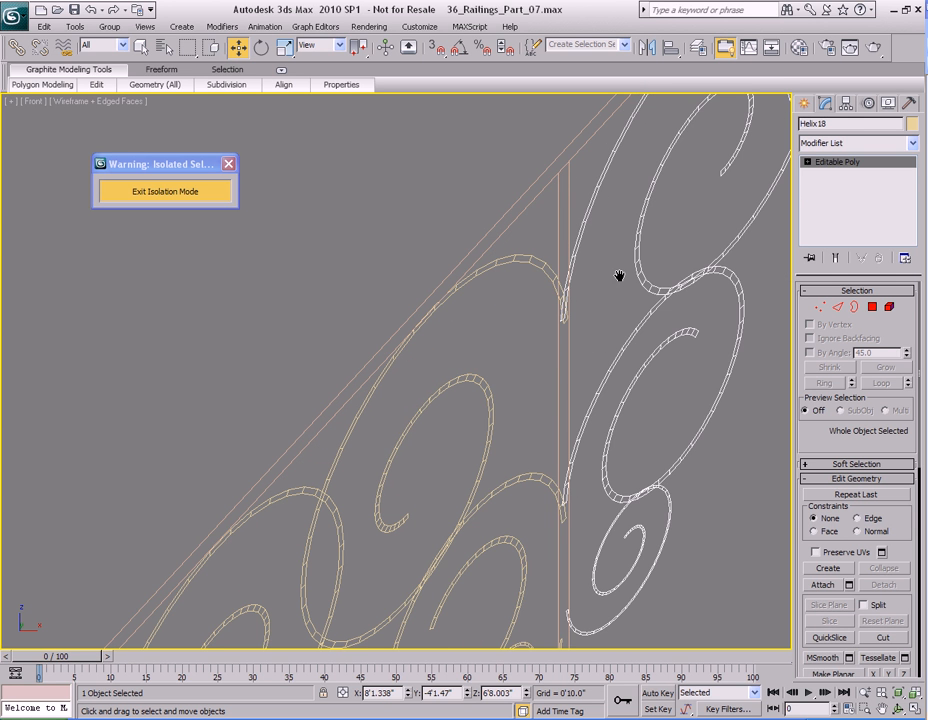
middle_drag(717, 226, 395, 510)
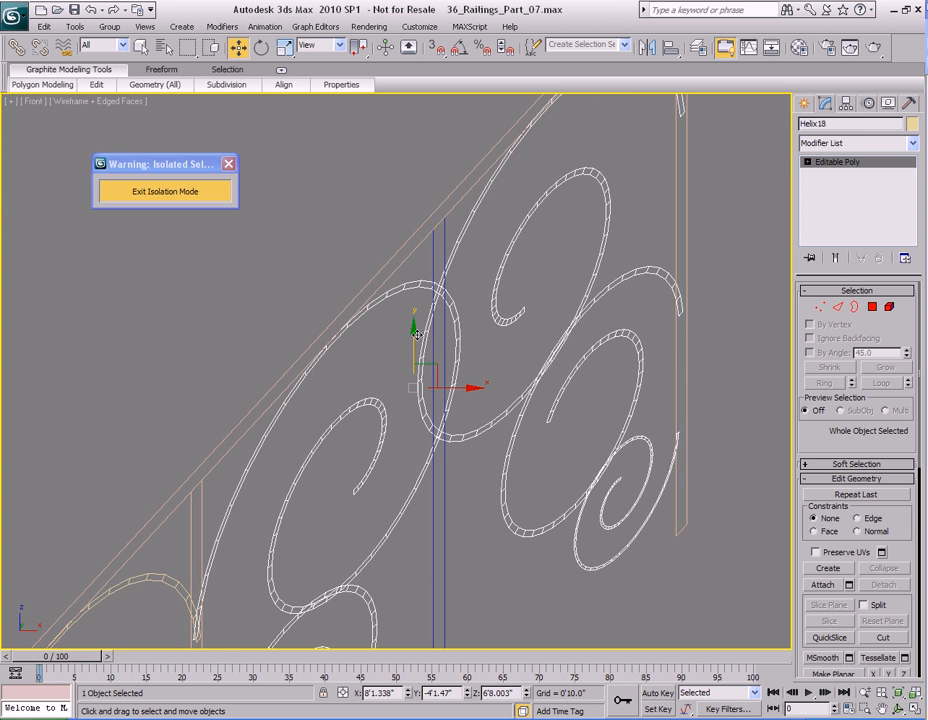
scroll(414, 336, down, 1)
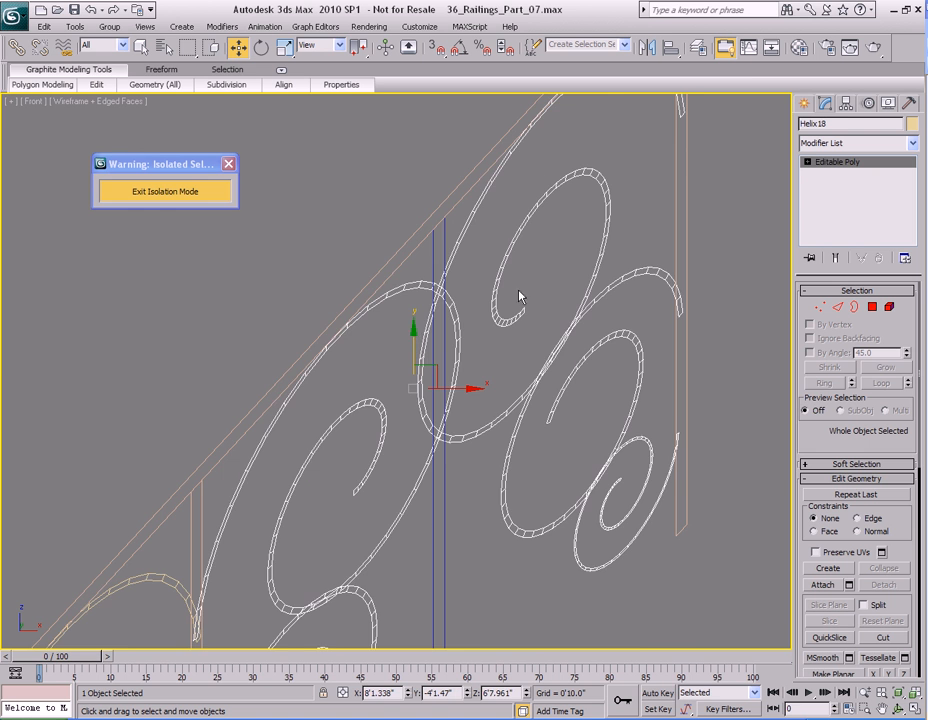
scroll(503, 304, down, 5)
middle_drag(430, 436, 483, 331)
key(F3)
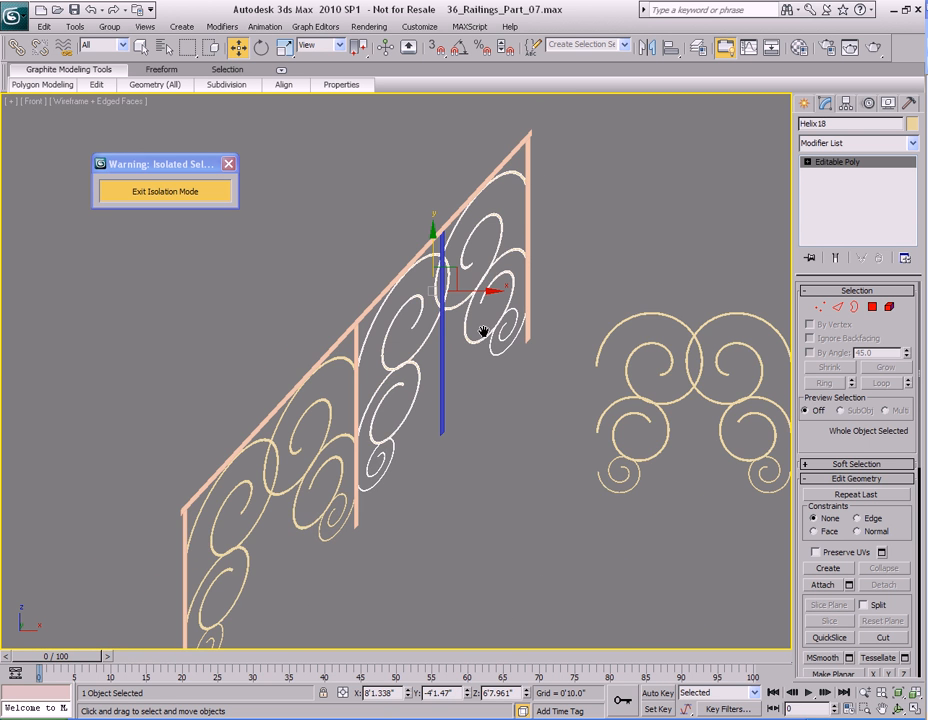
middle_drag(466, 378, 478, 360)
key(q)
Step: Delete the remaining blue post from the upper railing section in the perspective view
middle_drag(449, 441, 469, 382)
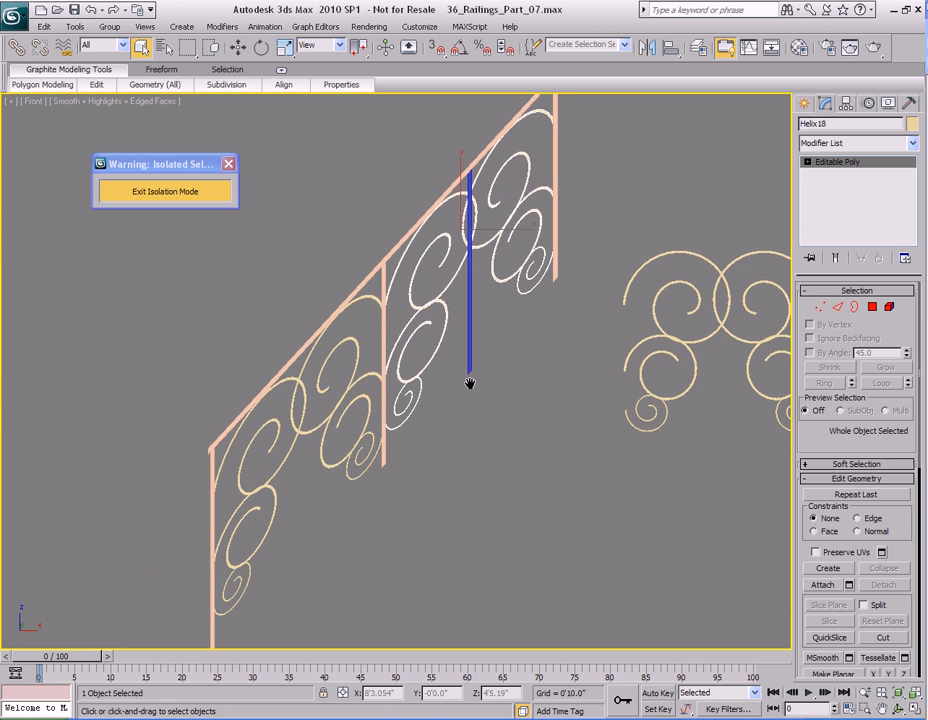
key(p)
alt+middle_drag(412, 385, 458, 367)
key(z)
click(451, 366)
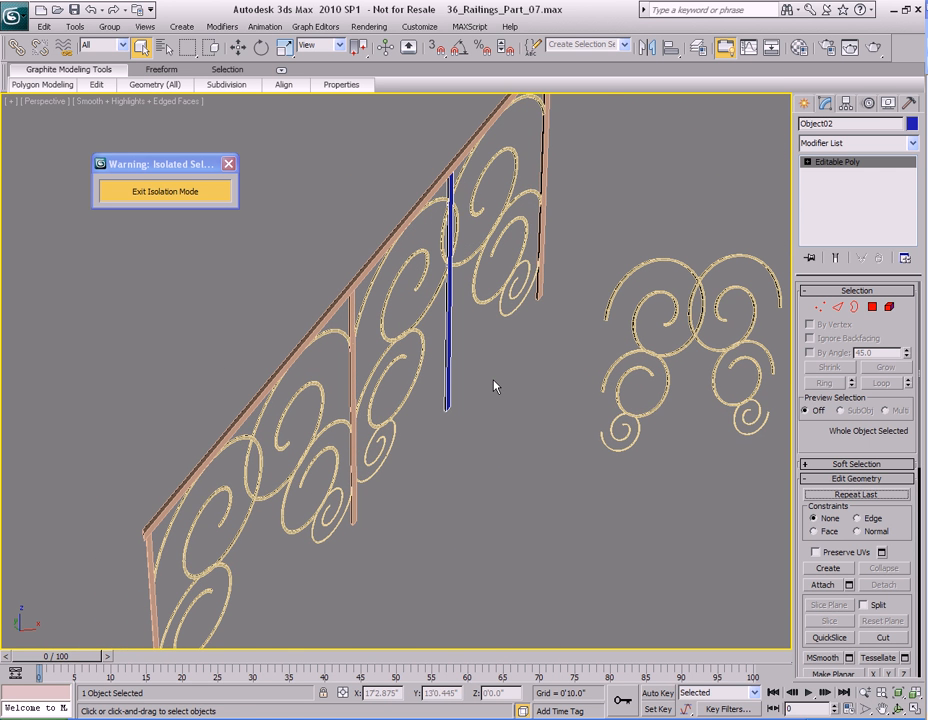
key(Delete)
Step: Collapse the whole modifier stack of the sloped railing, accepting the loss of its creation parameters
middle_drag(493, 381, 483, 321)
scroll(528, 384, down, 3)
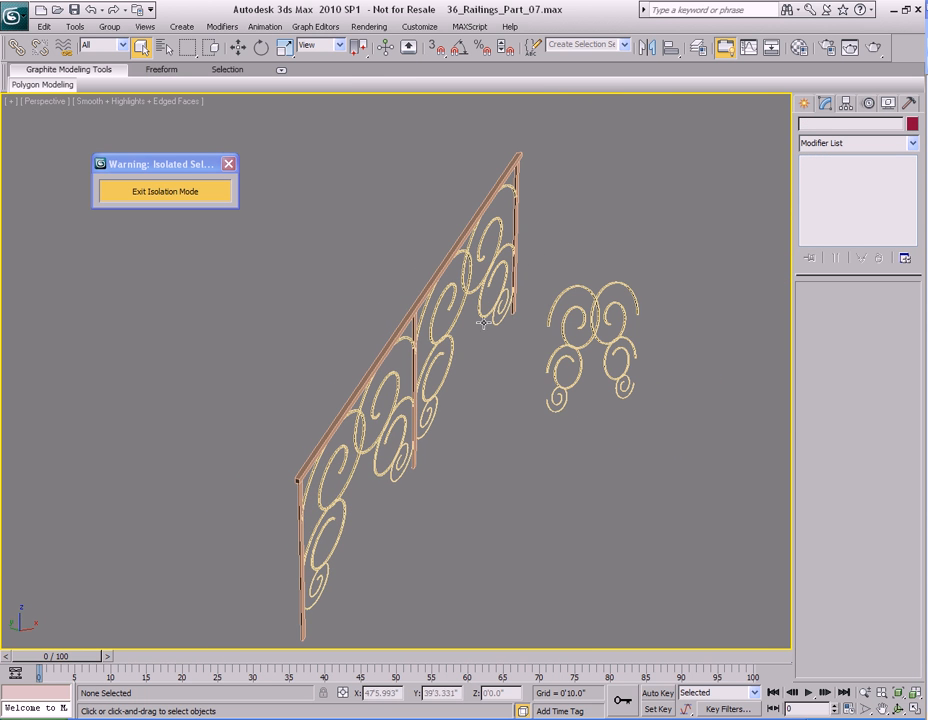
click(466, 244)
alt+middle_drag(472, 259, 516, 416)
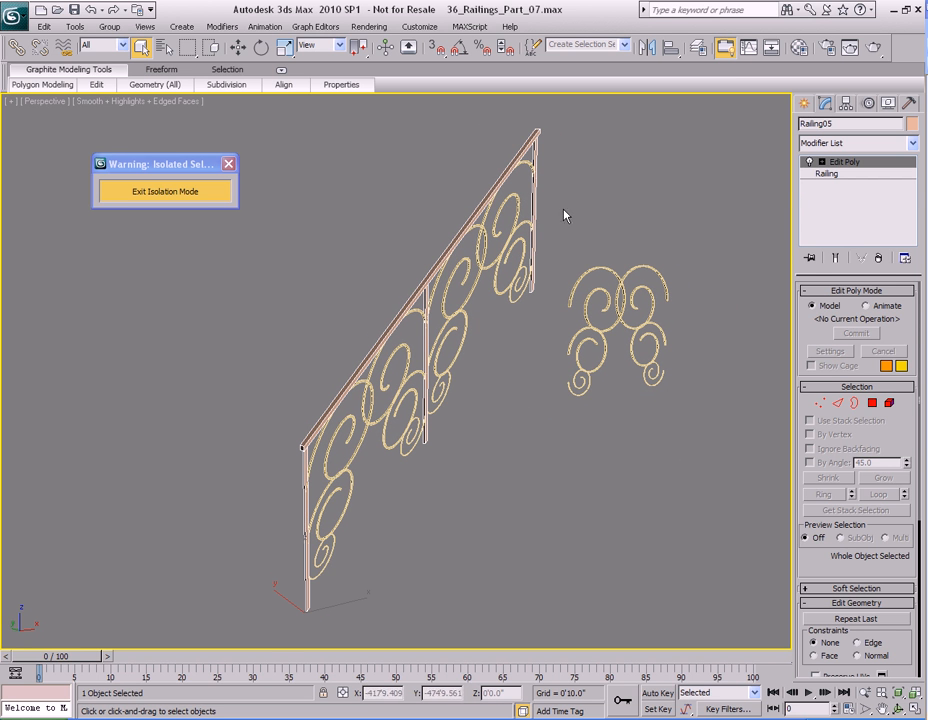
right_click(862, 198)
click(766, 314)
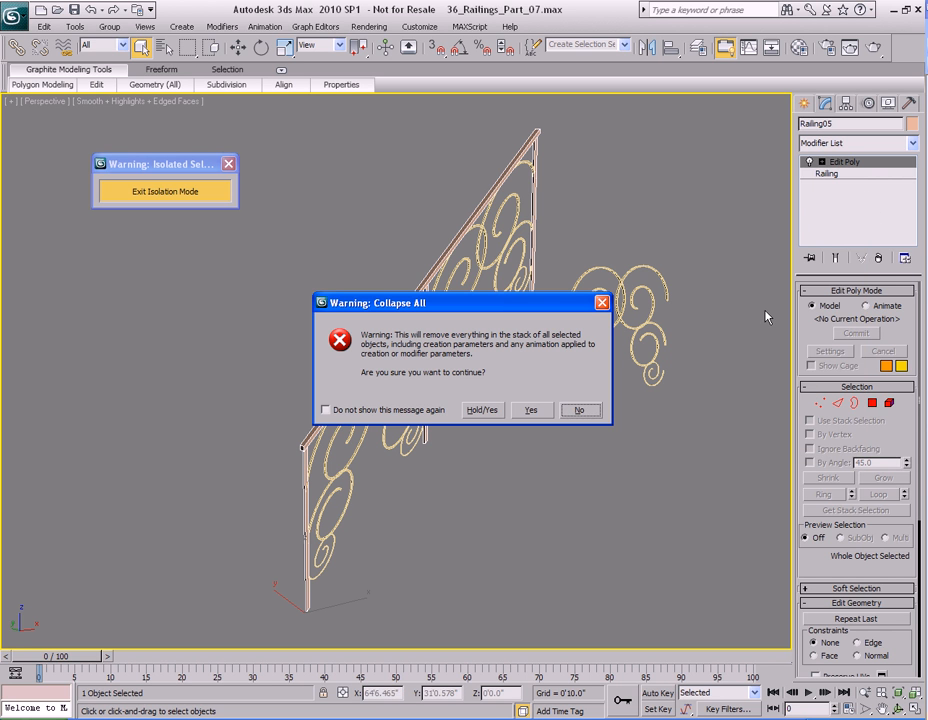
click(538, 412)
Step: Exit isolation mode to bring the staircase and the rest of the building back into the perspective view
middle_drag(494, 336, 524, 361)
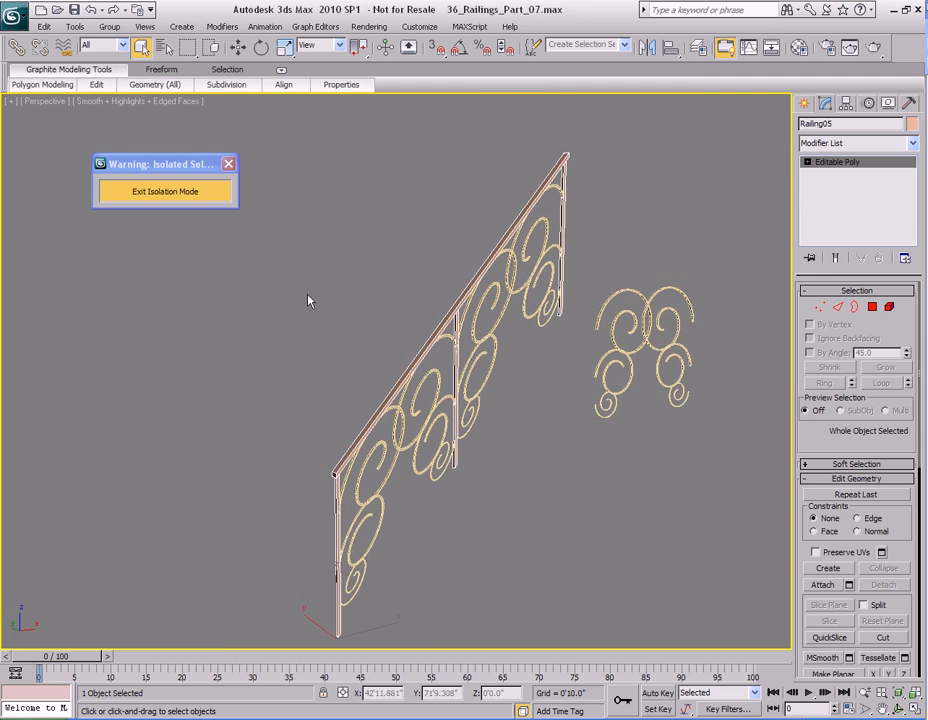
click(210, 211)
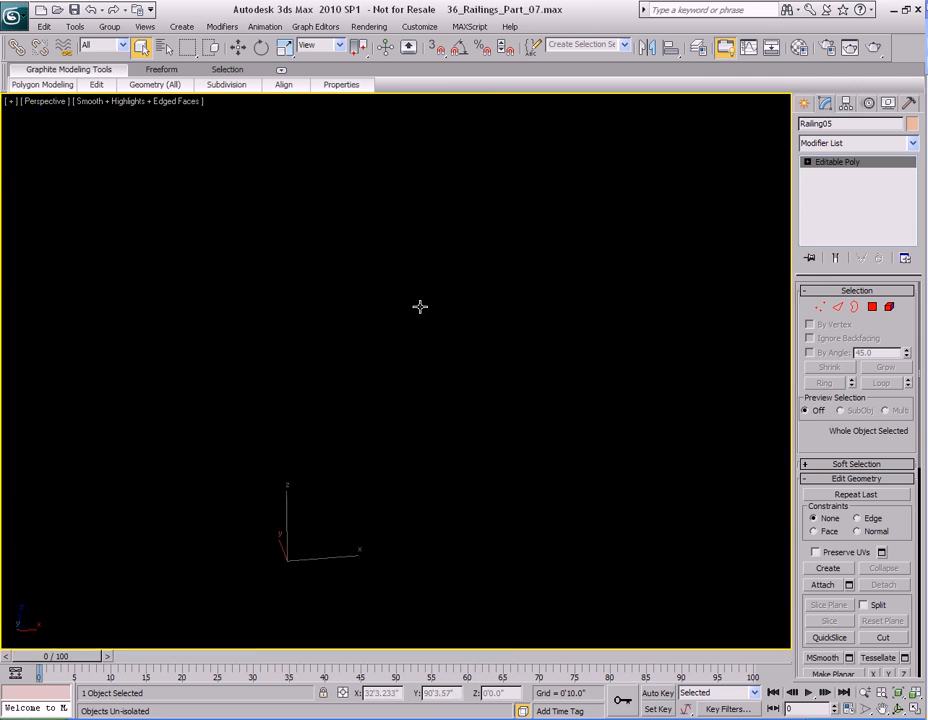
alt+middle_drag(420, 307, 500, 335)
Step: In wireframe display, pull the spare undeformed ornament away from the staircase and delete it, then restore shaded display
key(F3)
click(480, 300)
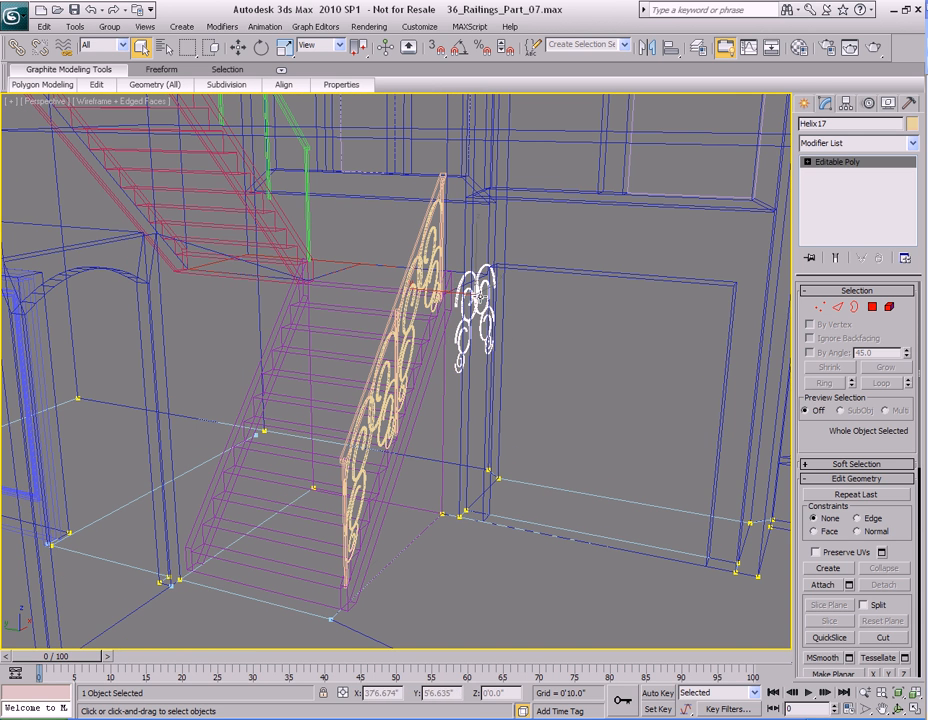
key(w)
drag(487, 297, 586, 344)
key(q)
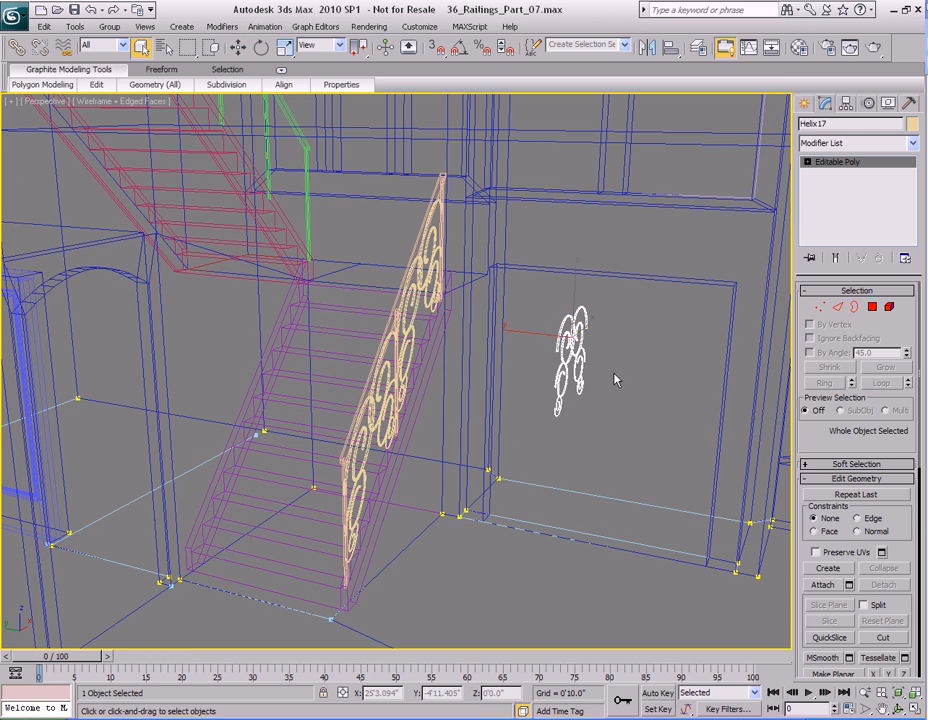
key(Delete)
mouse_move(576, 350)
alt+middle_down()
mouse_move(582, 292)
mouse_move(547, 285)
mouse_move(497, 312)
mouse_move(548, 316)
alt+middle_up()
key(F3)
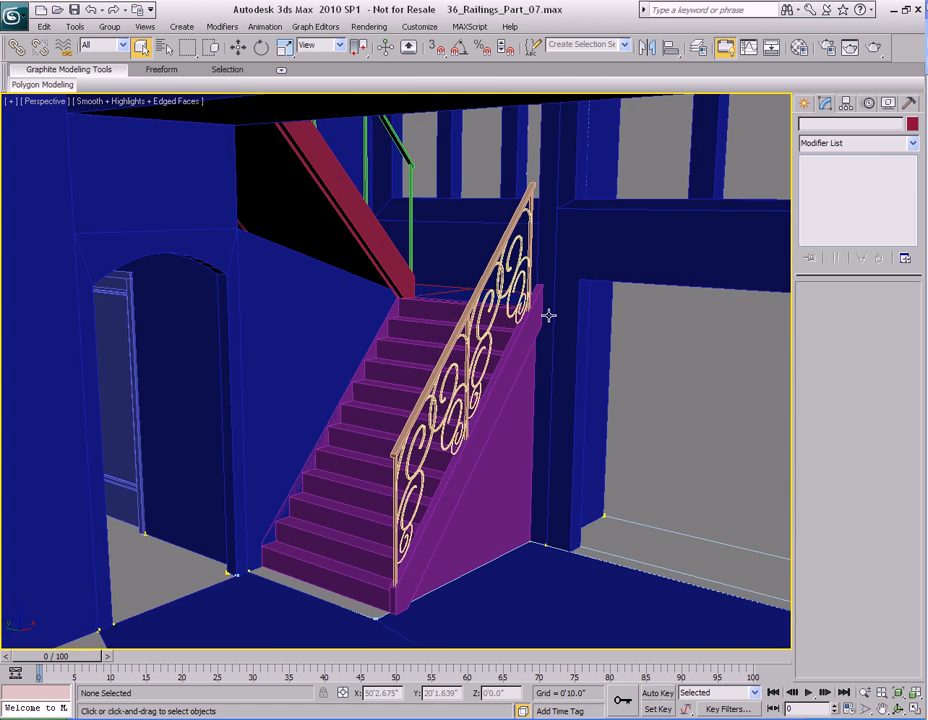
Step: Examine the fit of the scroll ornaments between the handrail, posts and stairs from several angles
scroll(550, 290, up, 6)
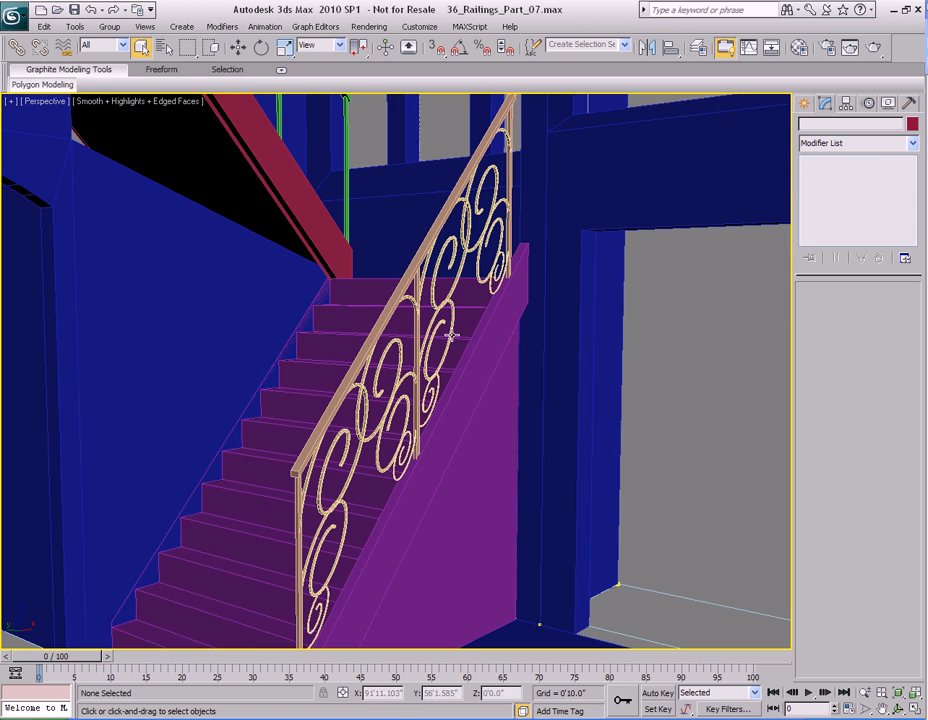
alt+middle_drag(451, 333, 409, 333)
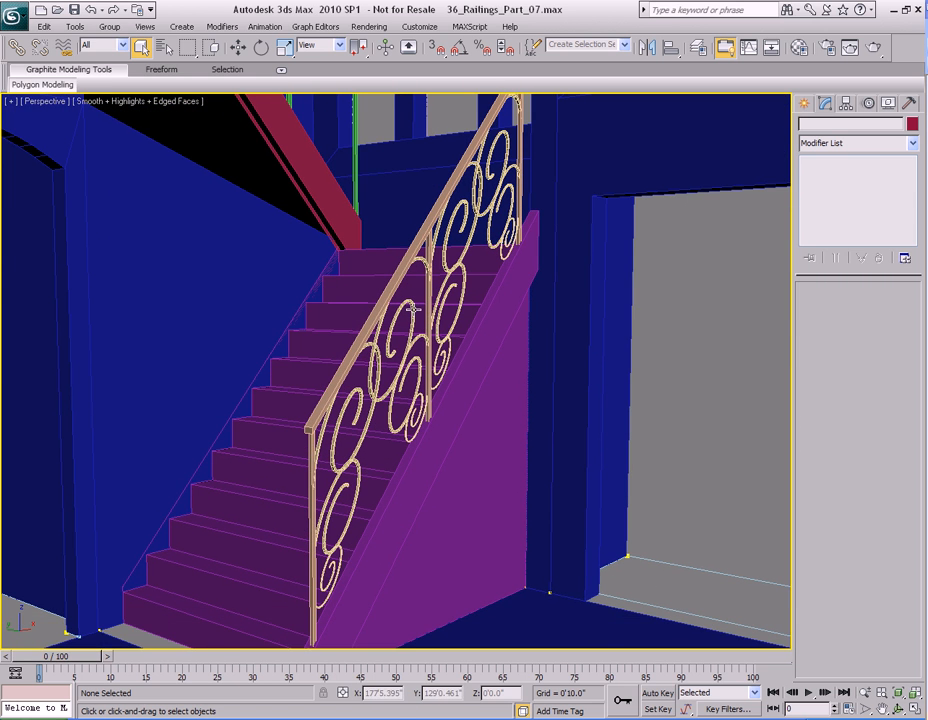
click(414, 308)
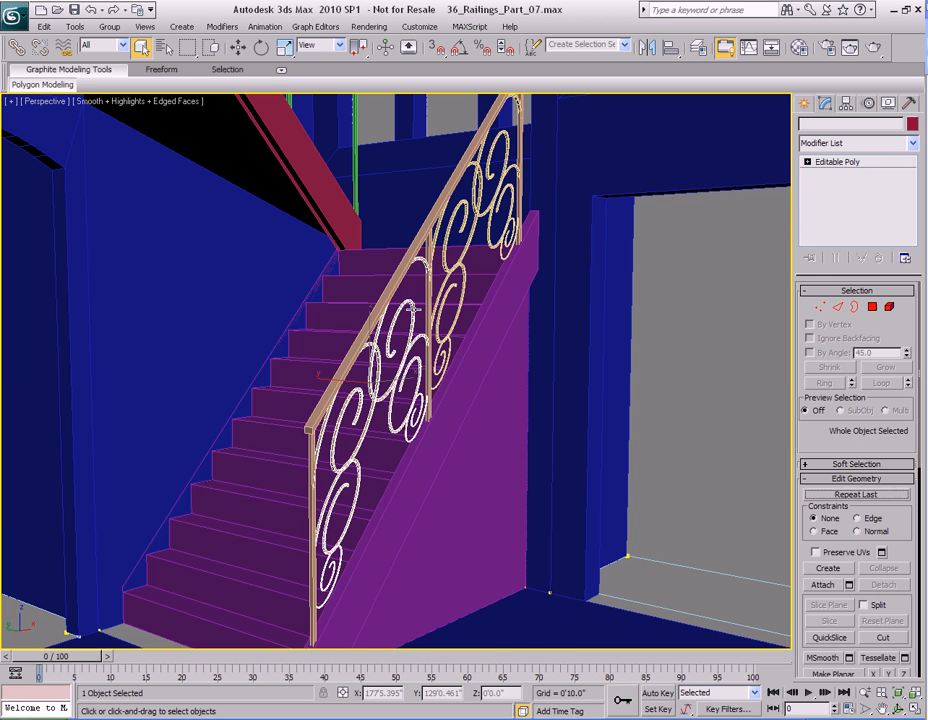
mouse_move(528, 280)
alt+middle_down()
mouse_move(565, 270)
mouse_move(545, 283)
alt+middle_up()
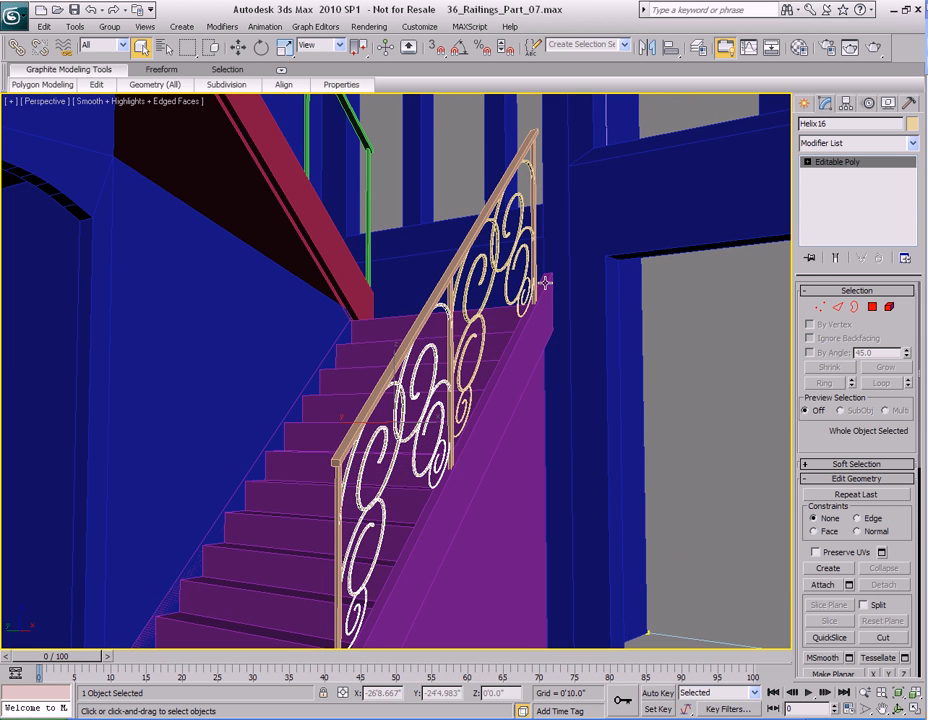
click(684, 317)
alt+middle_drag(628, 308, 570, 302)
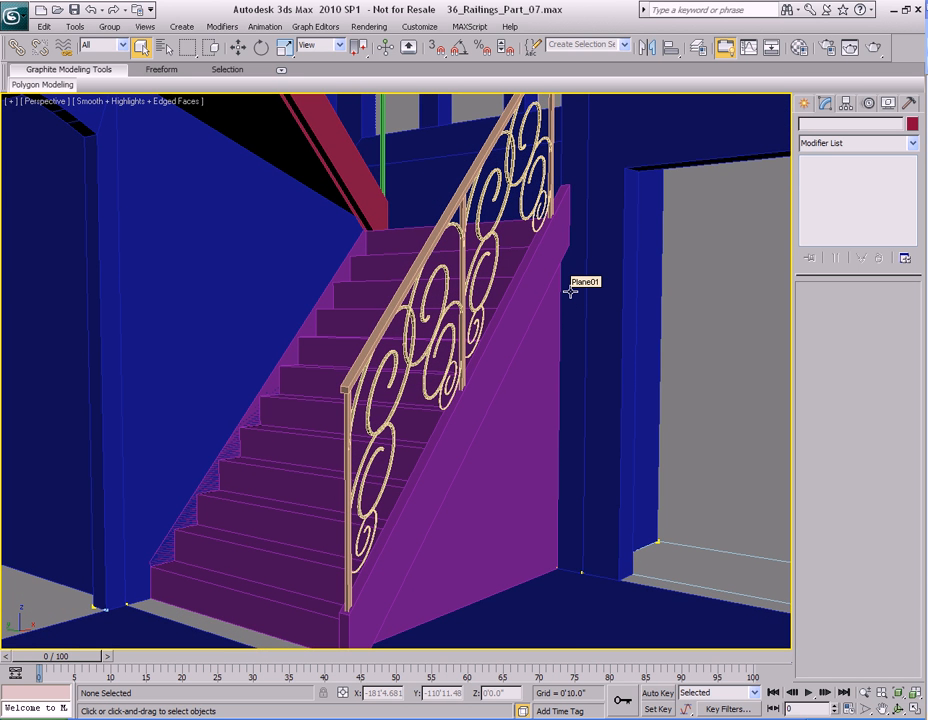
alt+middle_drag(520, 336, 463, 300)
alt+middle_drag(494, 240, 482, 380)
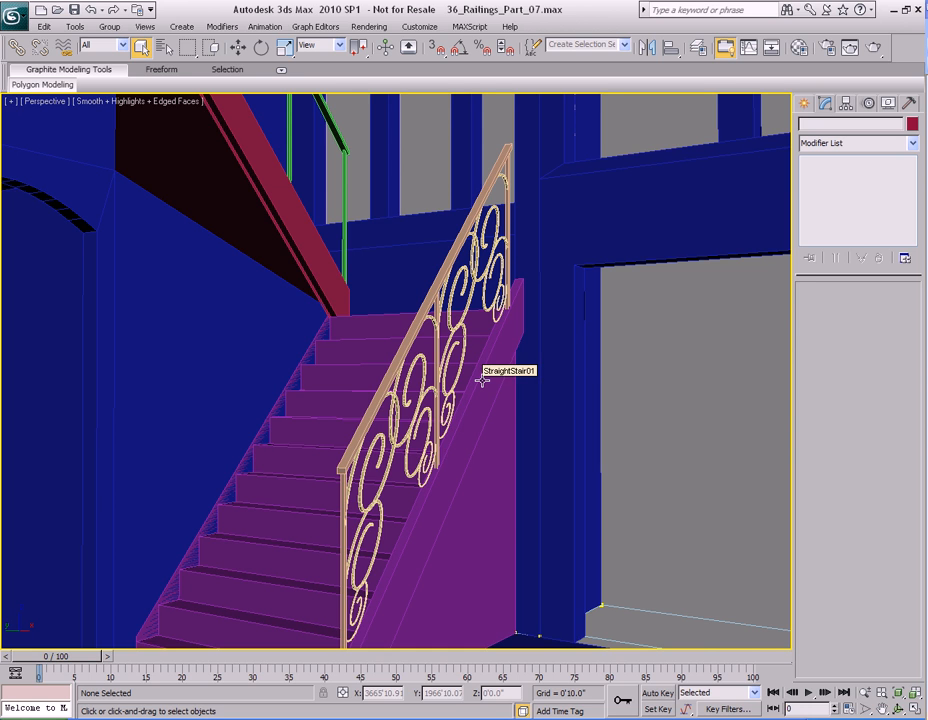